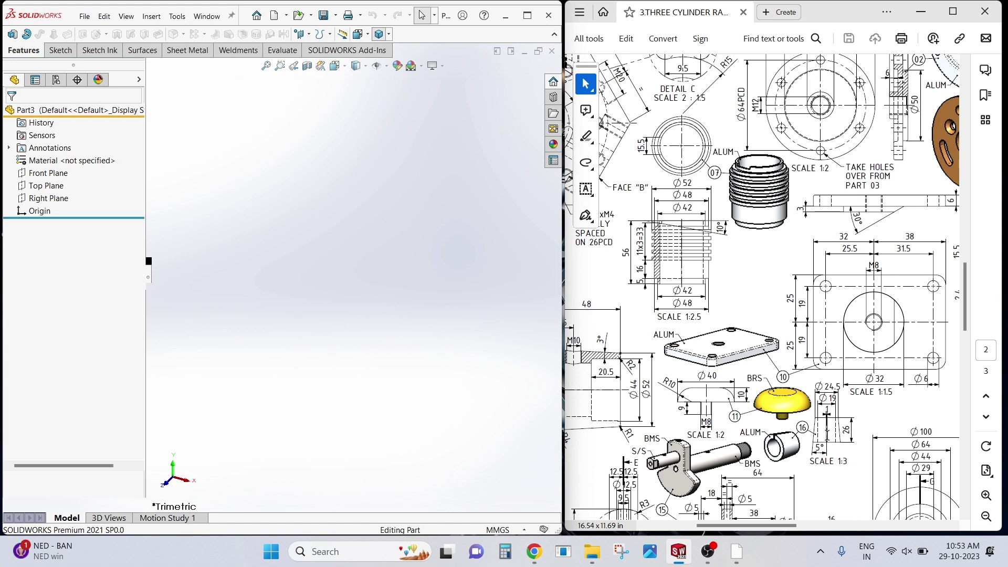
Start a new sketch on the Front Plane.
{"action": "left_click", "coordinate": [47, 173]}
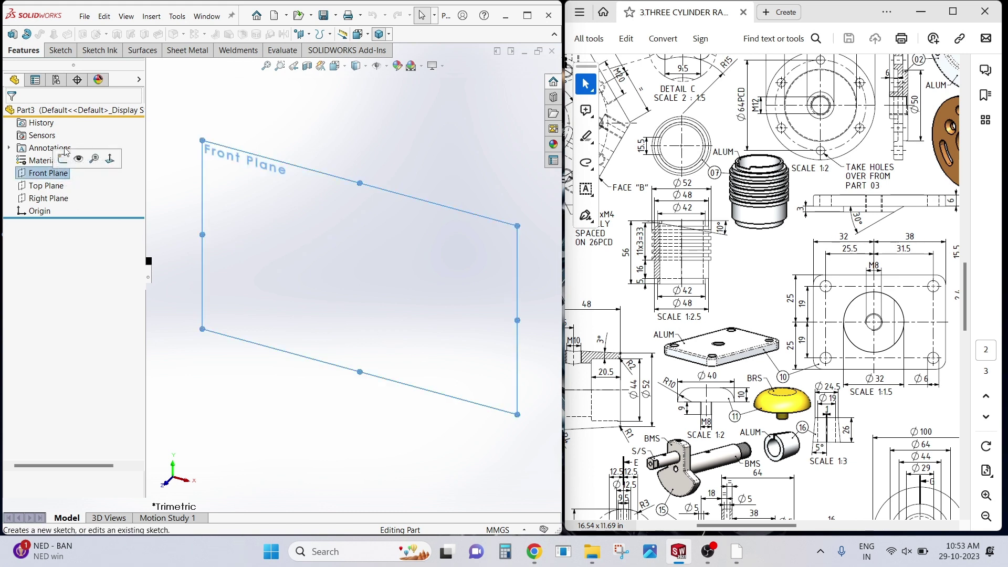
{"action": "left_click", "coordinate": [65, 155]}
{"action": "left_click", "coordinate": [349, 148]}
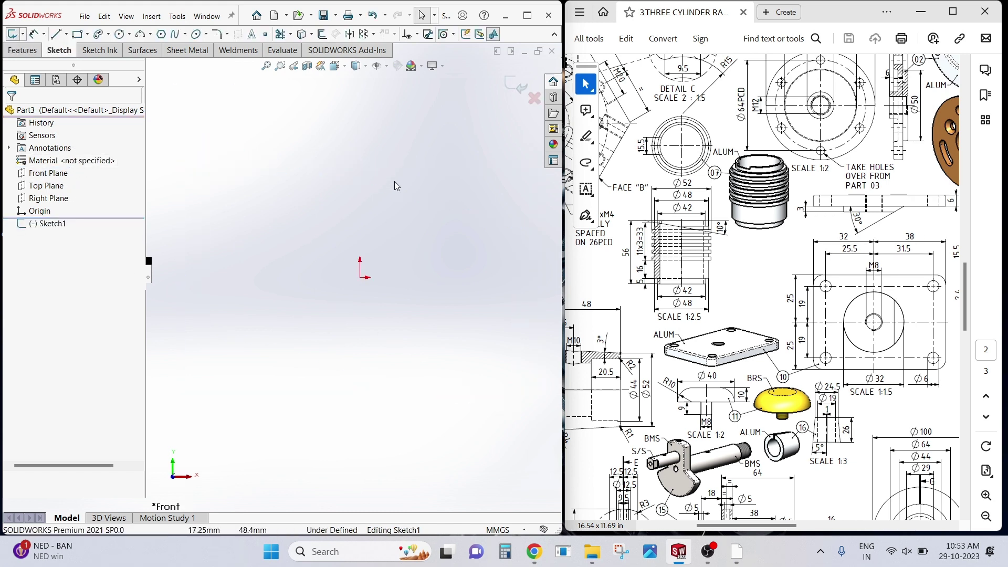
Draw a closed four-sided tapered profile left of the origin, plus a vertical line from the origin.
{"action": "key", "text": "l"}
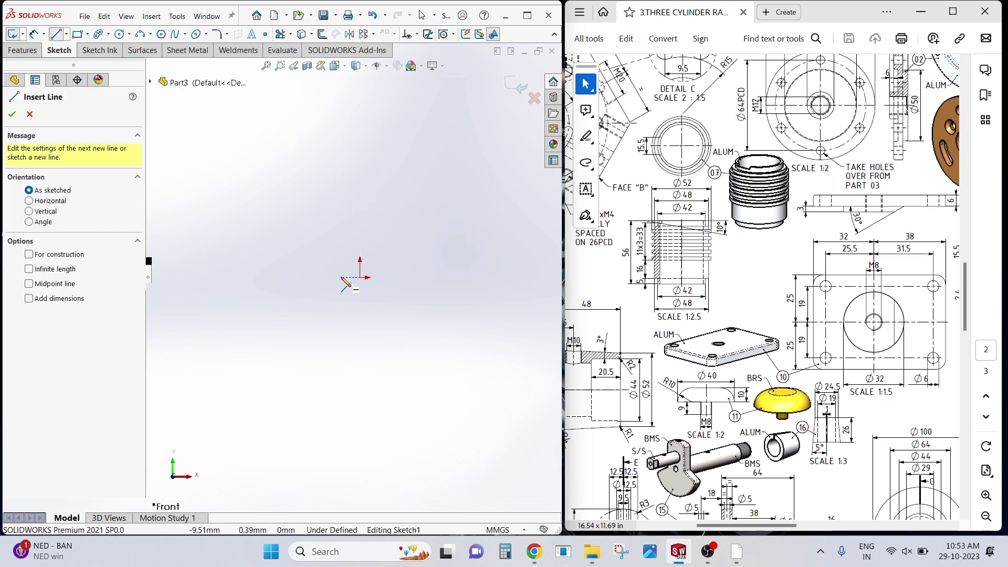
{"action": "left_click", "coordinate": [341, 277]}
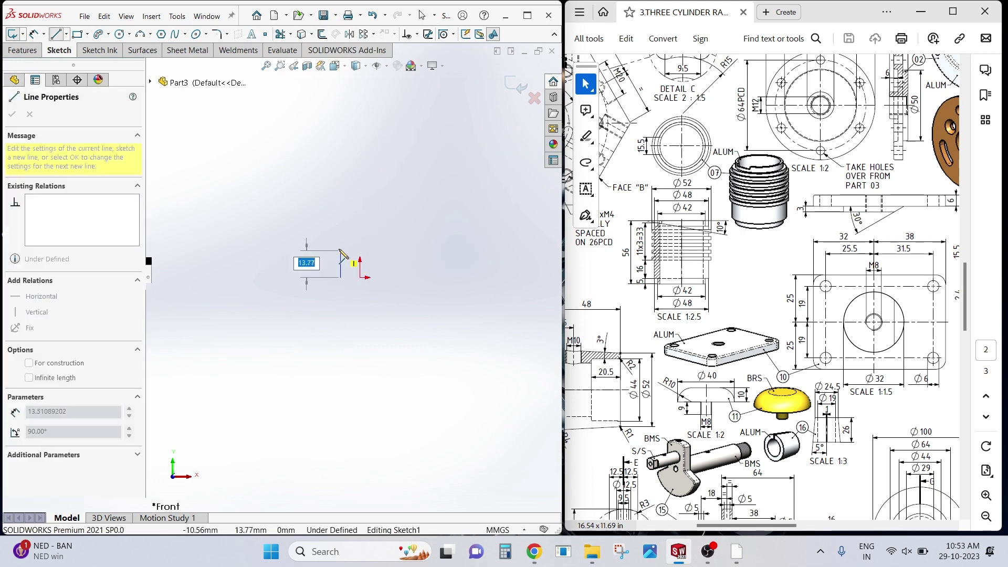
{"action": "left_click", "coordinate": [341, 245]}
{"action": "left_click", "coordinate": [317, 245]}
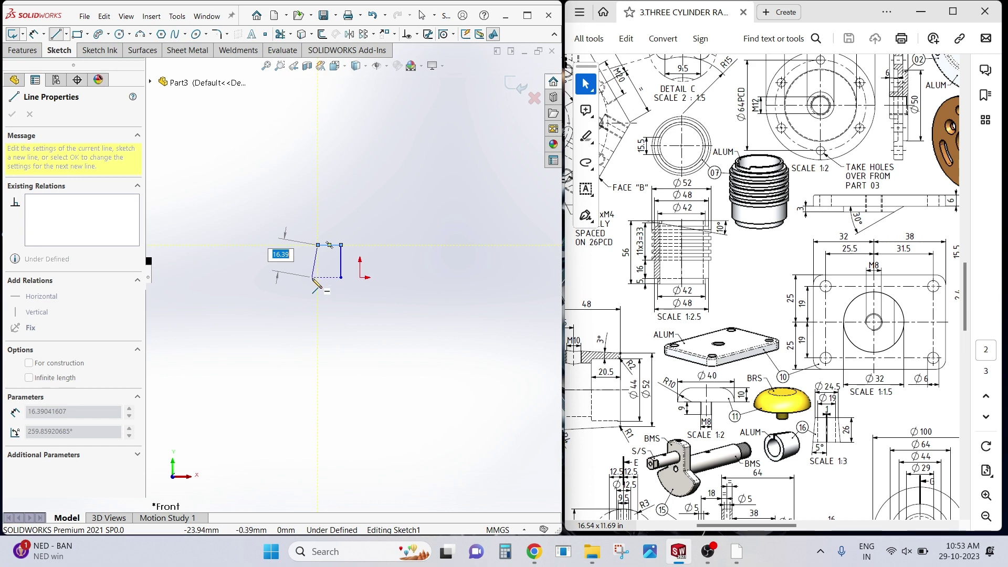
{"action": "left_click", "coordinate": [313, 277]}
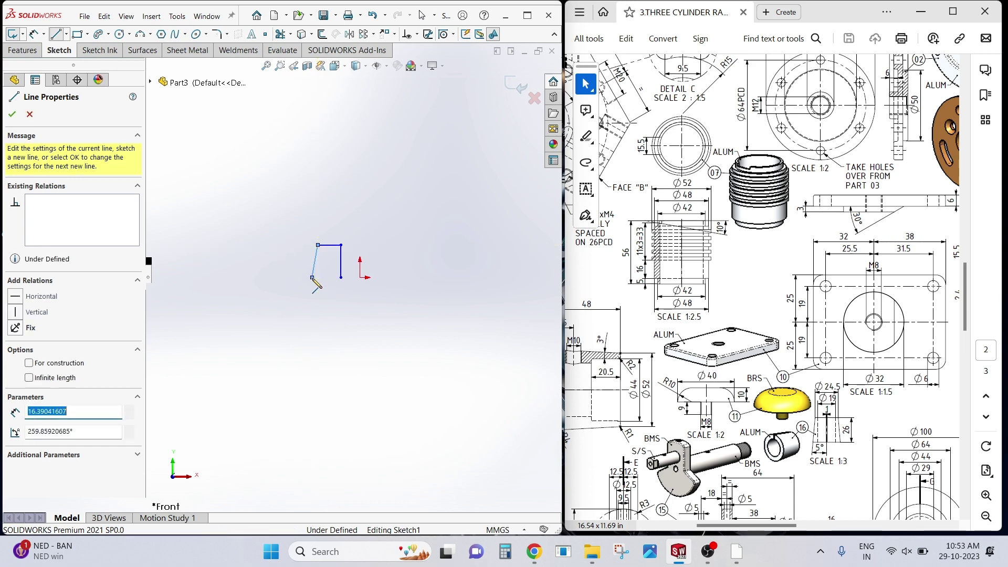
{"action": "left_click", "coordinate": [341, 277]}
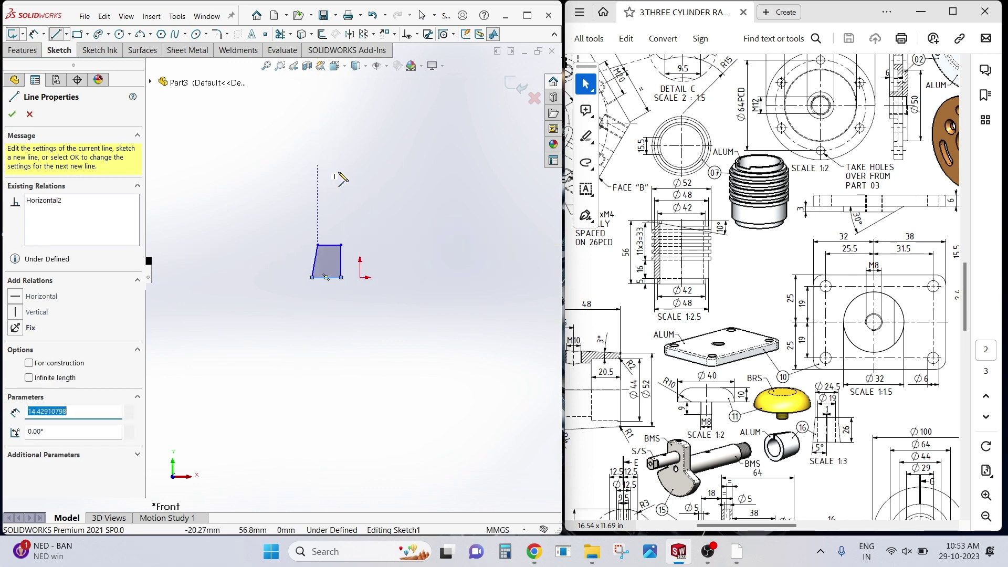
{"action": "left_click", "coordinate": [360, 277]}
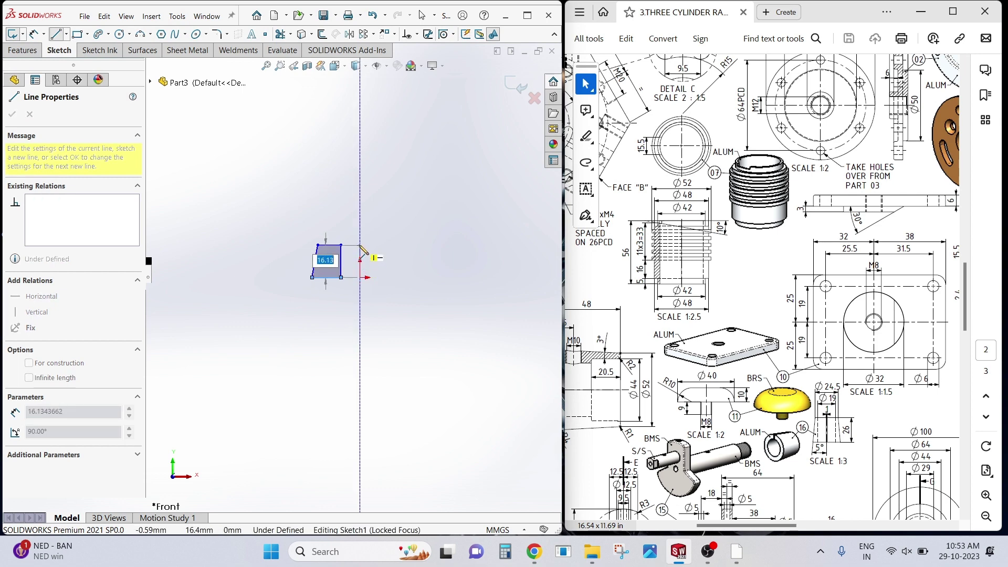
{"action": "right_click", "coordinate": [316, 180]}
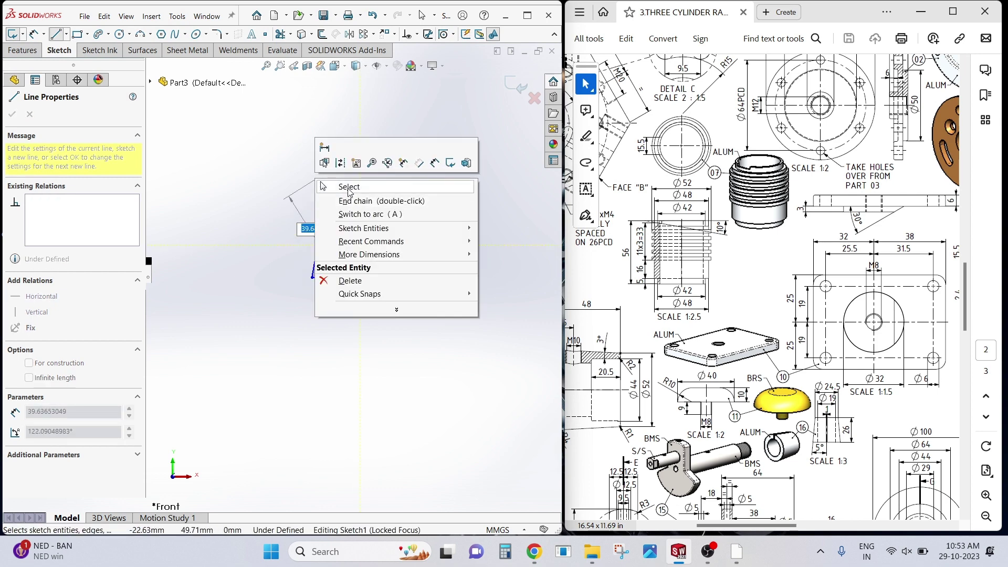
{"action": "left_click", "coordinate": [357, 200]}
Make the profile's bottom-right corner horizontal with the vertical line's bottom end.
{"action": "scroll", "coordinate": [277, 126], "scroll_direction": "down", "scroll_amount": 1}
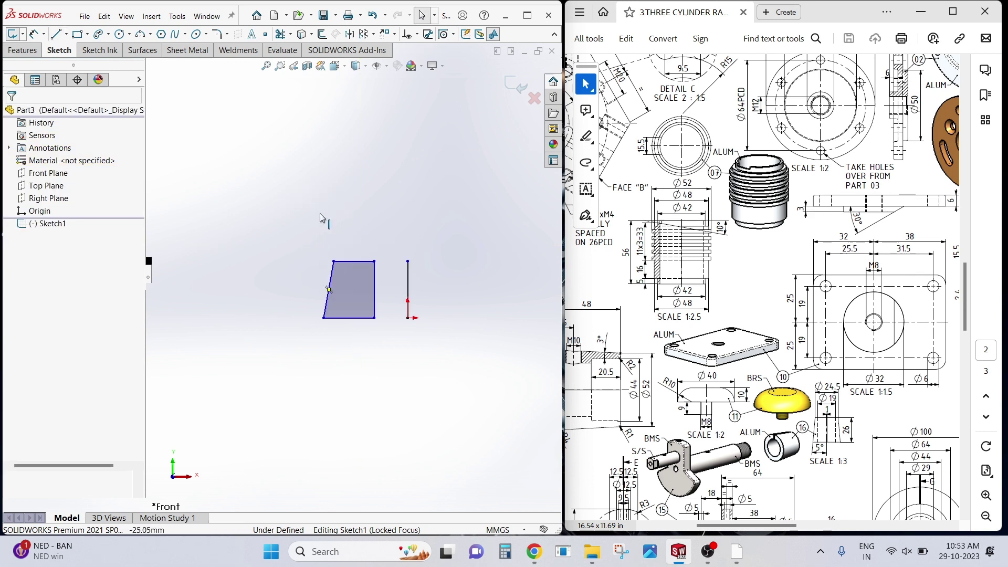
{"action": "left_click", "coordinate": [374, 318]}
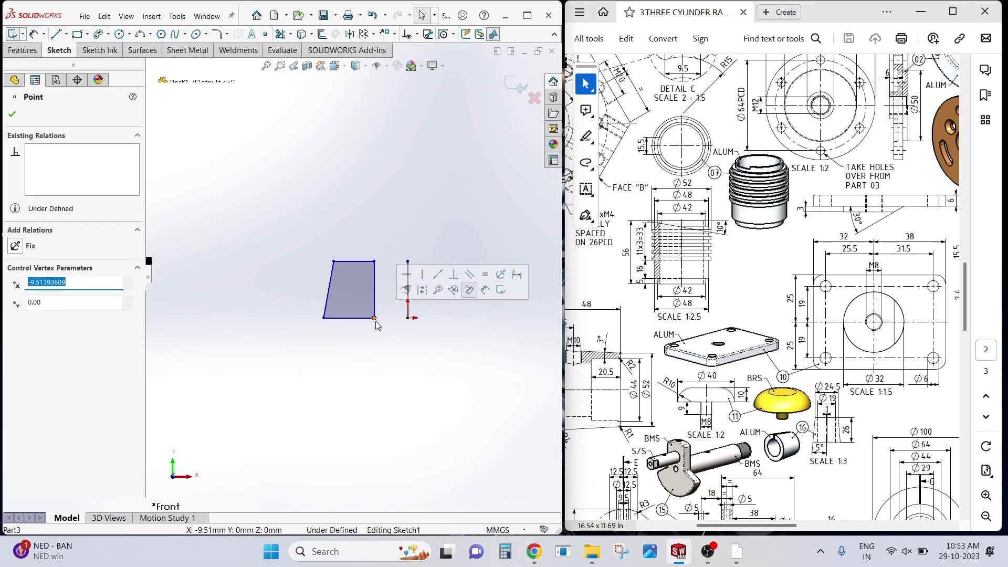
{"action": "left_click", "coordinate": [408, 318], "text": "ctrl"}
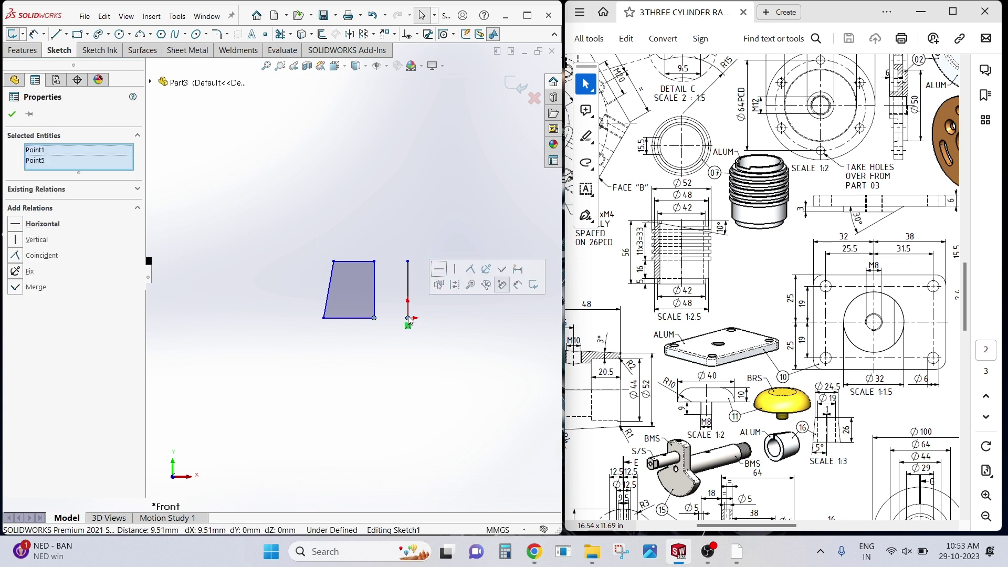
{"action": "left_click", "coordinate": [439, 273]}
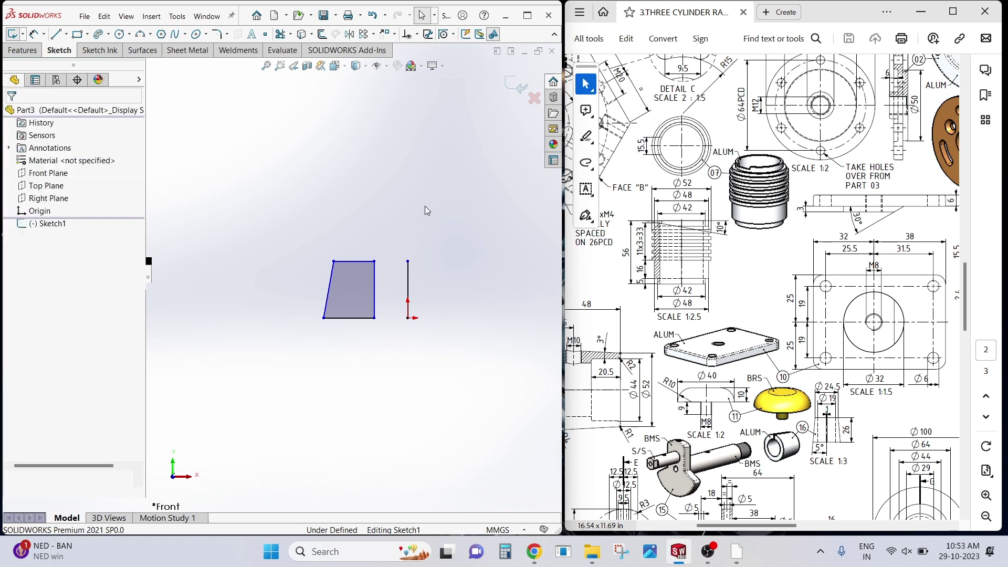
Make the profile's top-right corner horizontal with the vertical line's top end.
{"action": "scroll", "coordinate": [389, 234], "scroll_direction": "down", "scroll_amount": 2}
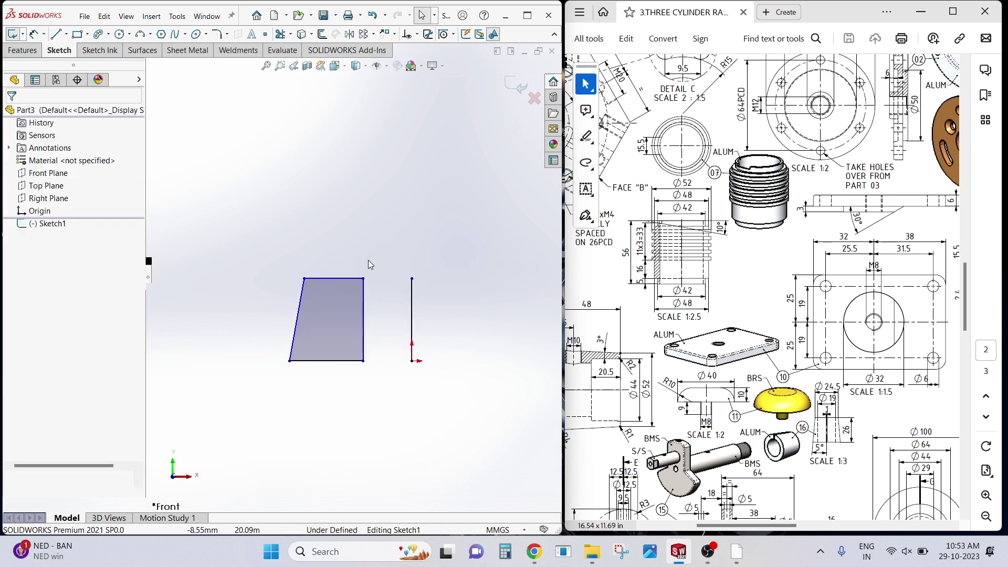
{"action": "left_click", "coordinate": [363, 279]}
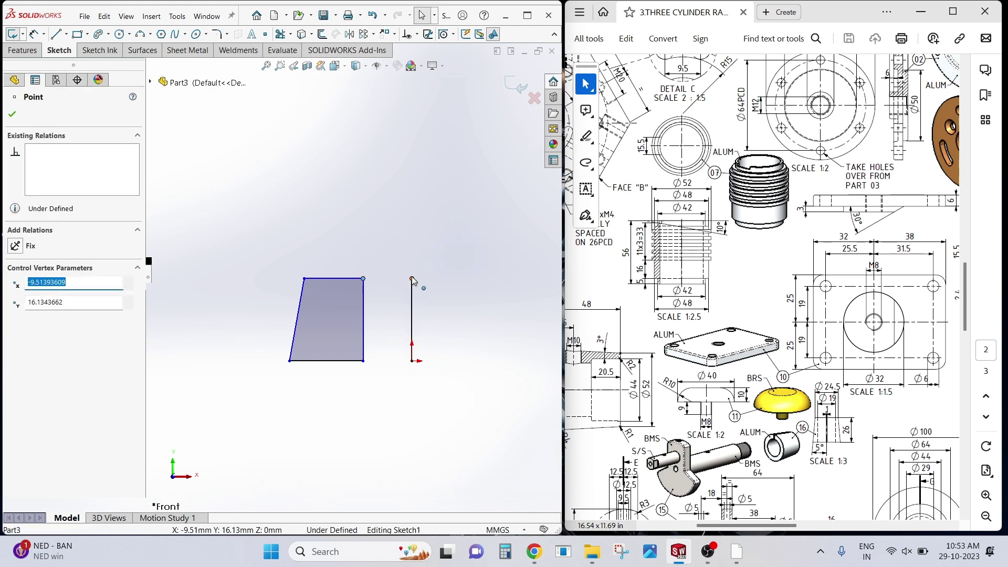
{"action": "left_click", "coordinate": [412, 279], "text": "ctrl"}
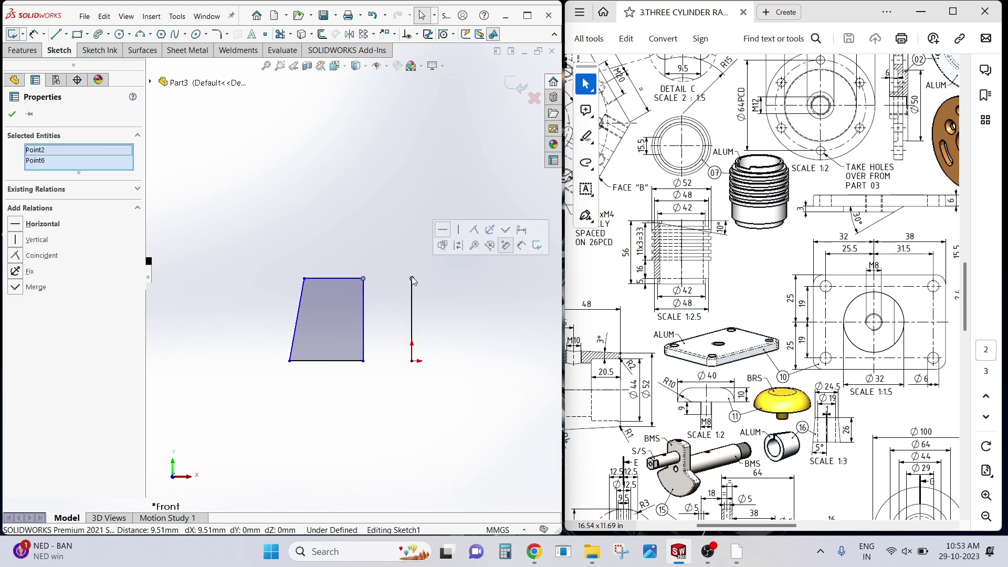
{"action": "left_click", "coordinate": [442, 231]}
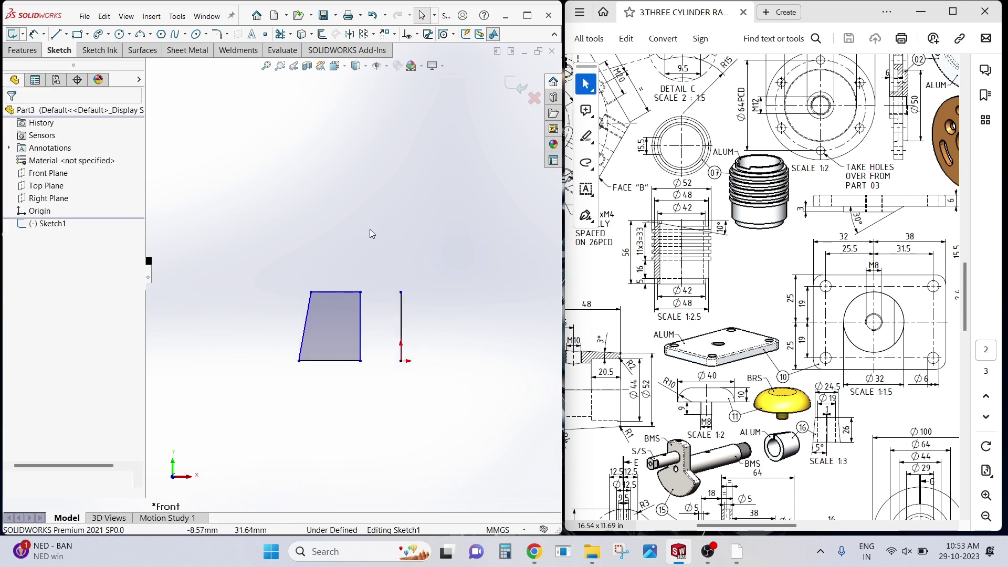
{"action": "right_click_drag", "start_coordinate": [486, 334], "coordinate": [456, 201]}
{"action": "scroll", "coordinate": [387, 252], "scroll_direction": "down", "scroll_amount": 3}
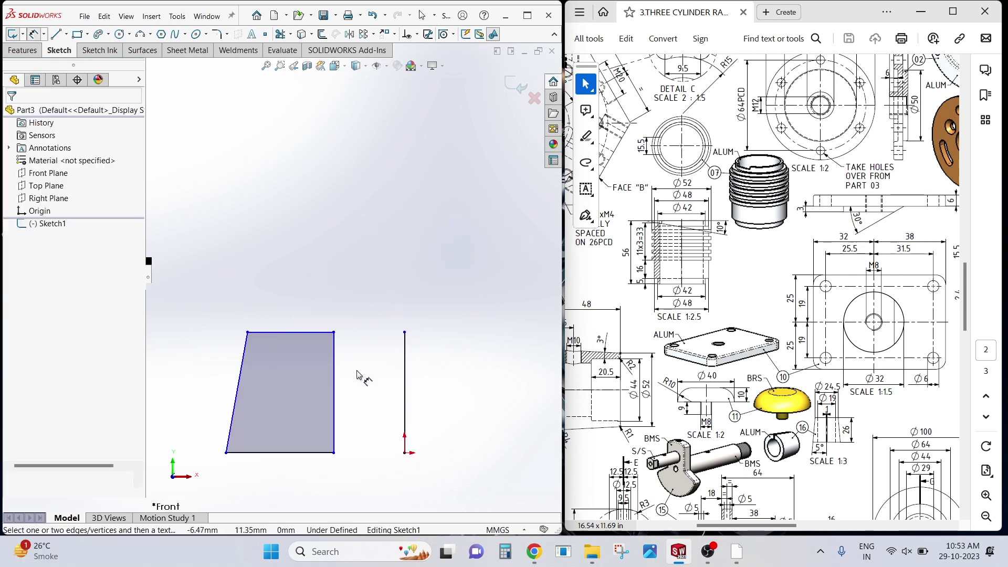
{"action": "scroll", "coordinate": [362, 376], "scroll_direction": "up", "scroll_amount": 3}
Dimension the profile's vertical edge to a height of 26 mm.
{"action": "left_click", "coordinate": [341, 354]}
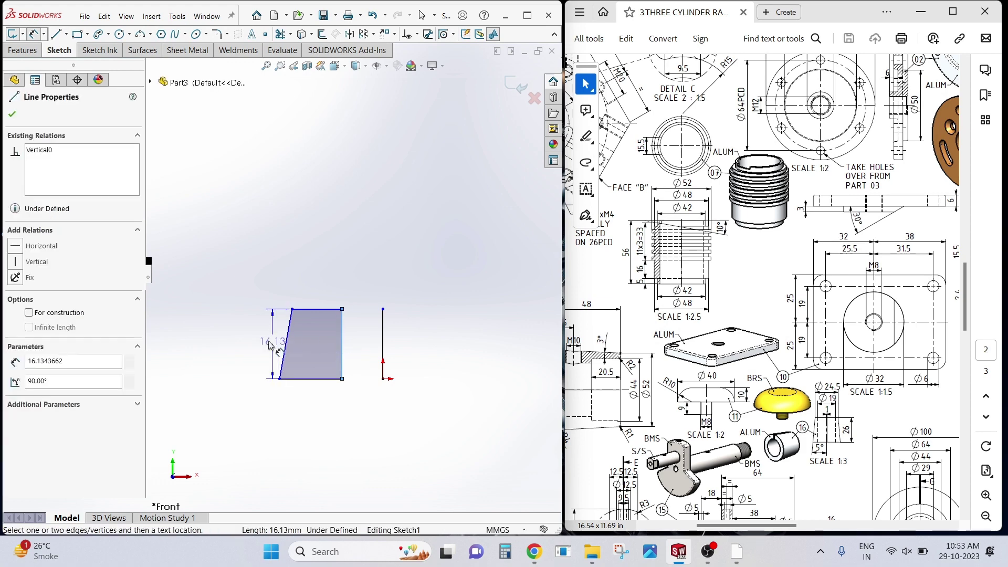
{"action": "left_click", "coordinate": [253, 344]}
{"action": "type", "text": "26"}
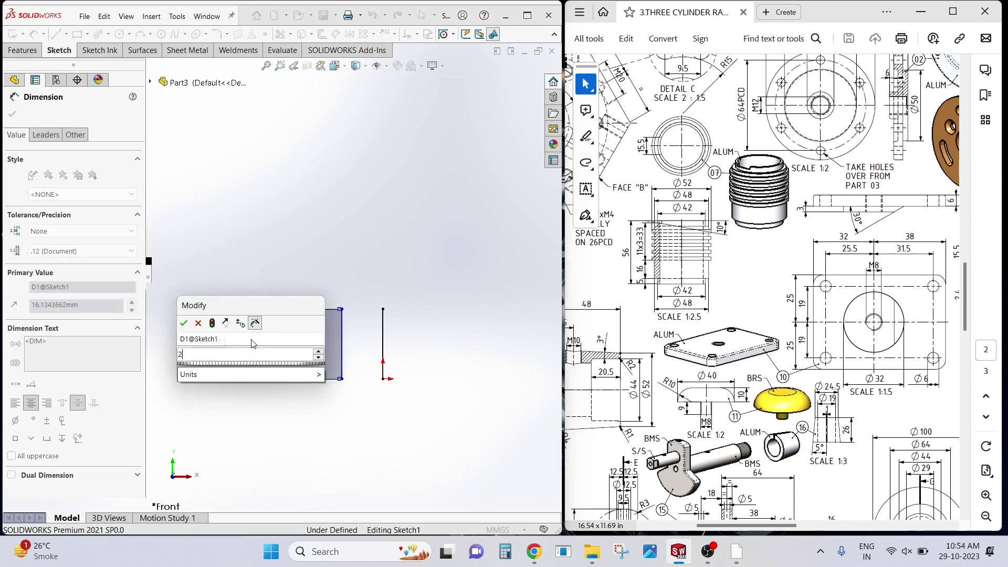
{"action": "left_click", "coordinate": [186, 322]}
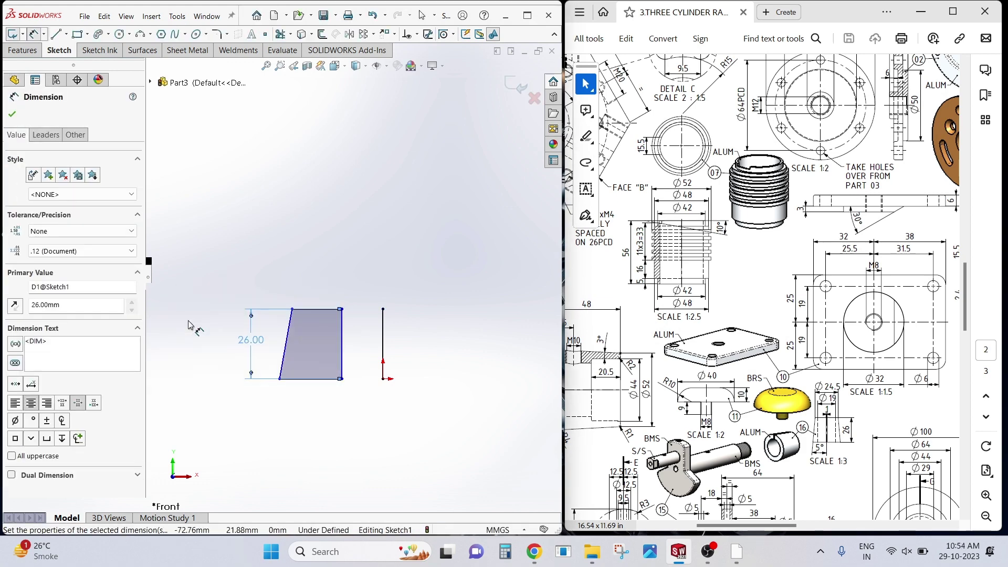
{"action": "left_click", "coordinate": [198, 276]}
{"action": "scroll", "coordinate": [270, 269], "scroll_direction": "up", "scroll_amount": 1}
{"action": "scroll", "coordinate": [292, 284], "scroll_direction": "up", "scroll_amount": 1}
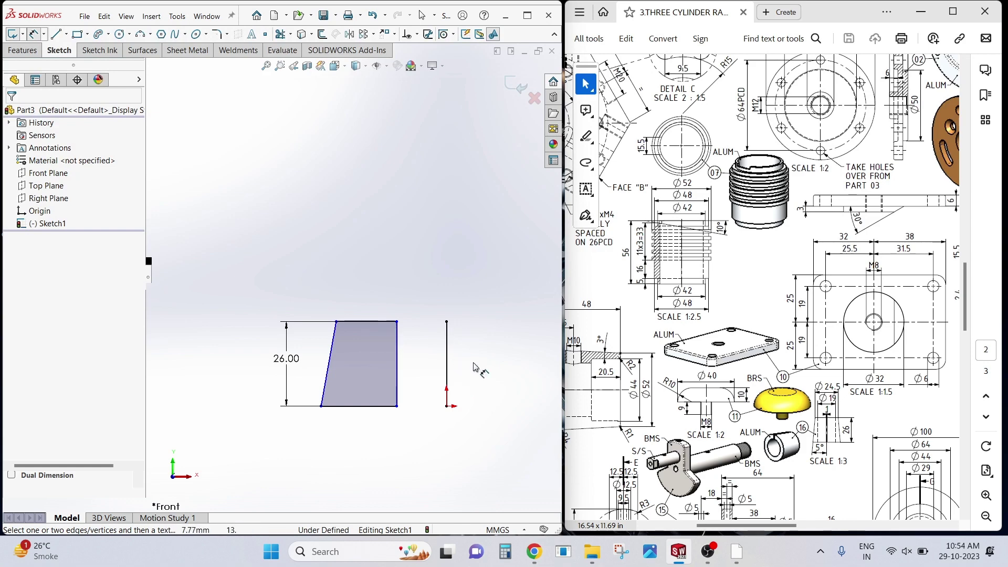
Set a 5° angle between the slanted edge and the vertical line.
{"action": "left_click", "coordinate": [330, 376]}
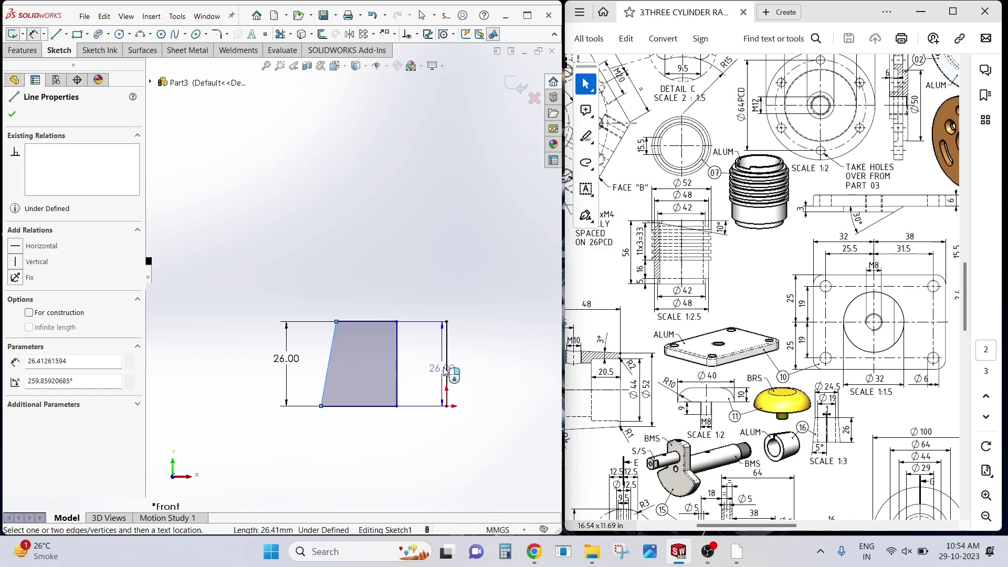
{"action": "left_click", "coordinate": [446, 367]}
{"action": "left_click", "coordinate": [388, 439]}
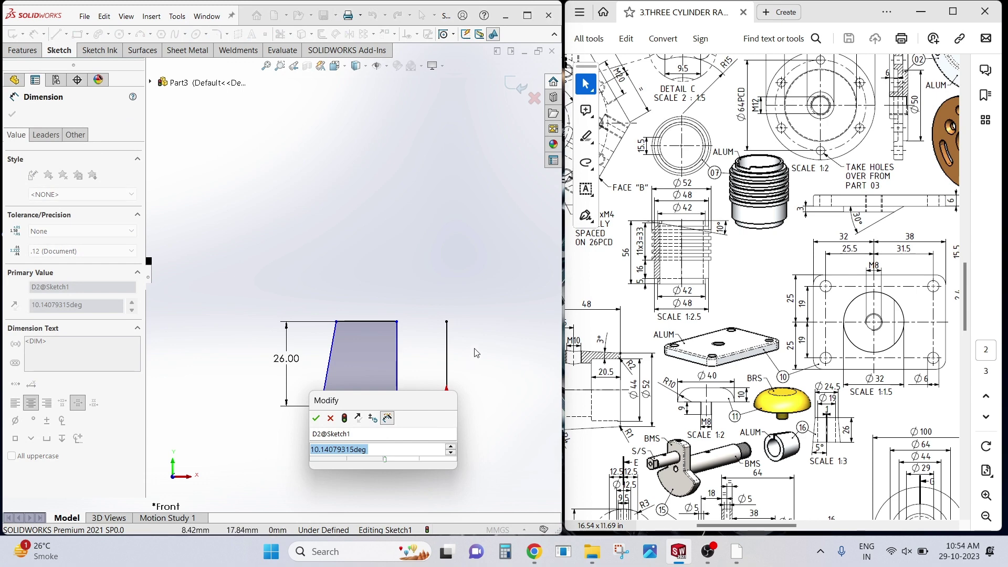
{"action": "type", "text": "5"}
{"action": "key", "text": "Return"}
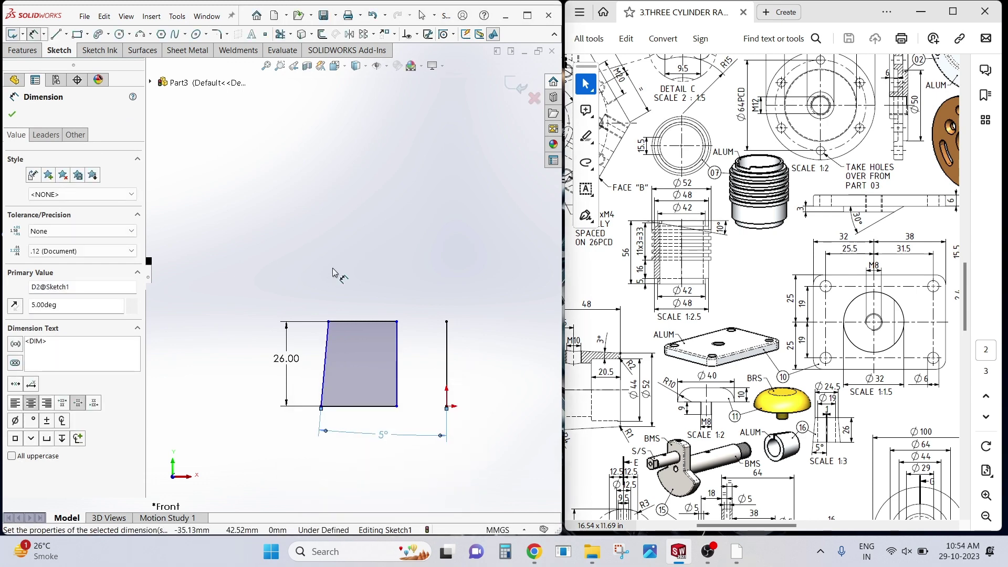
{"action": "key", "text": "Escape"}
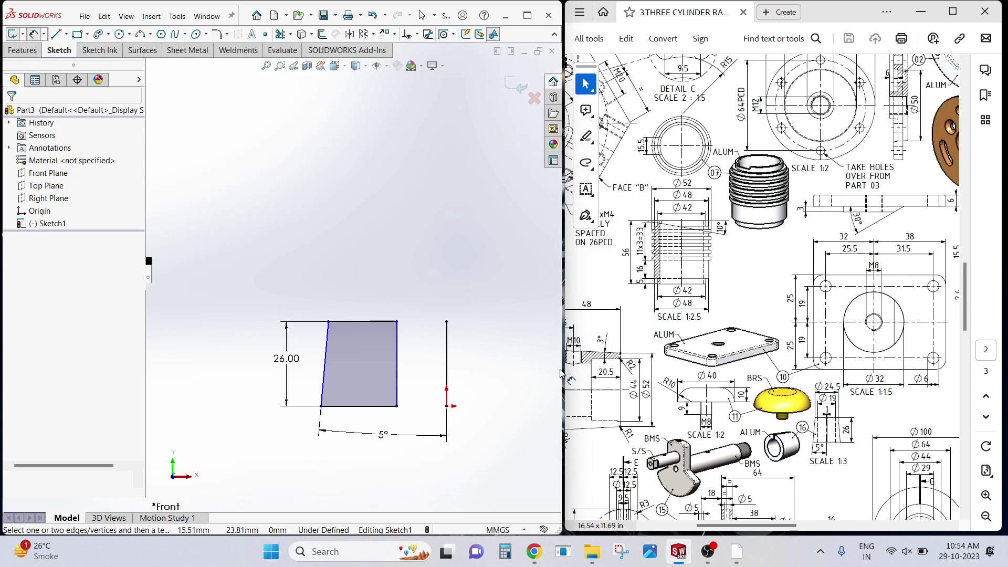
Add a 9.5 mm horizontal distance dimension from the vertical line's top end.
{"action": "left_click", "coordinate": [446, 322]}
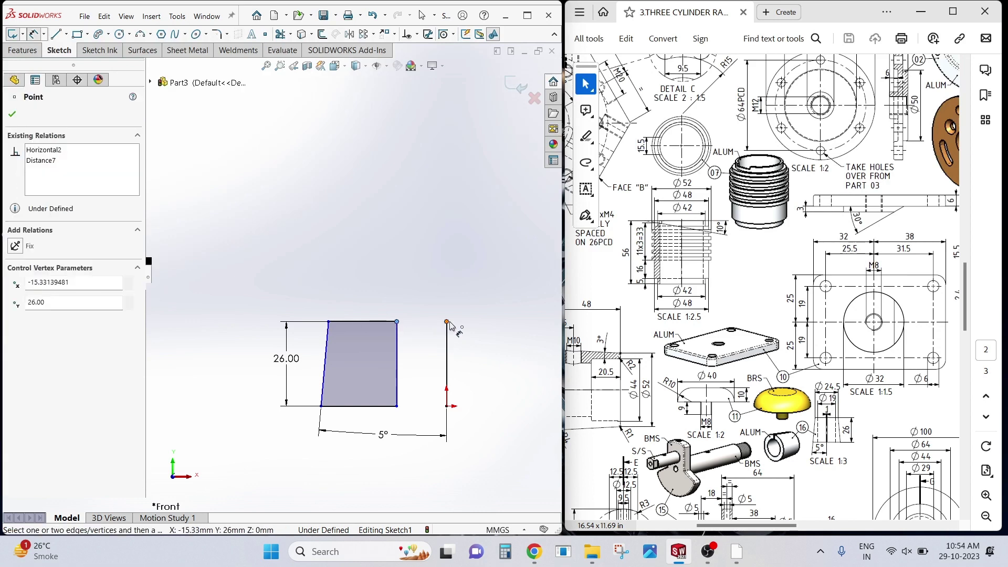
{"action": "double_click", "coordinate": [424, 294]}
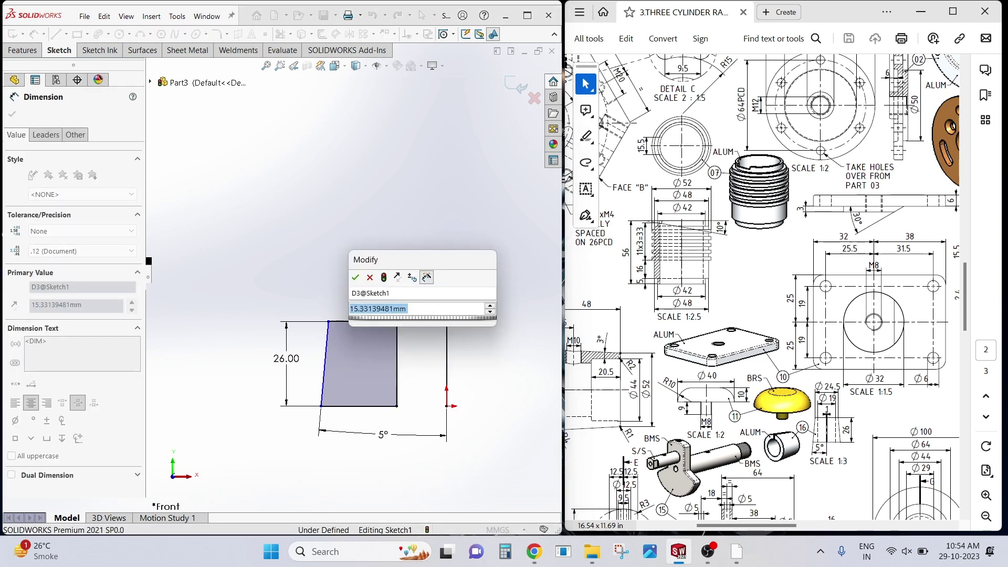
{"action": "type", "text": "9.5"}
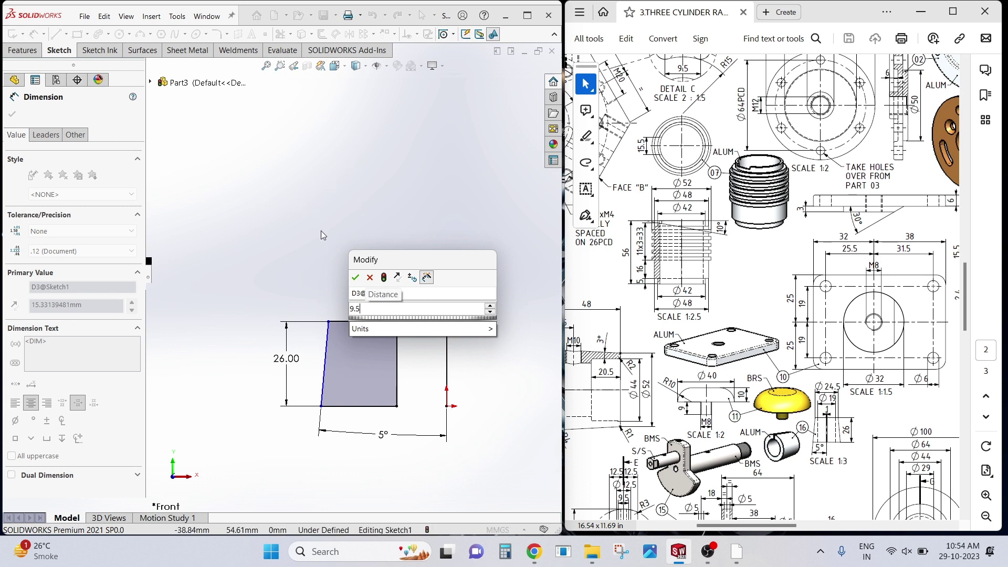
{"action": "left_click", "coordinate": [356, 278]}
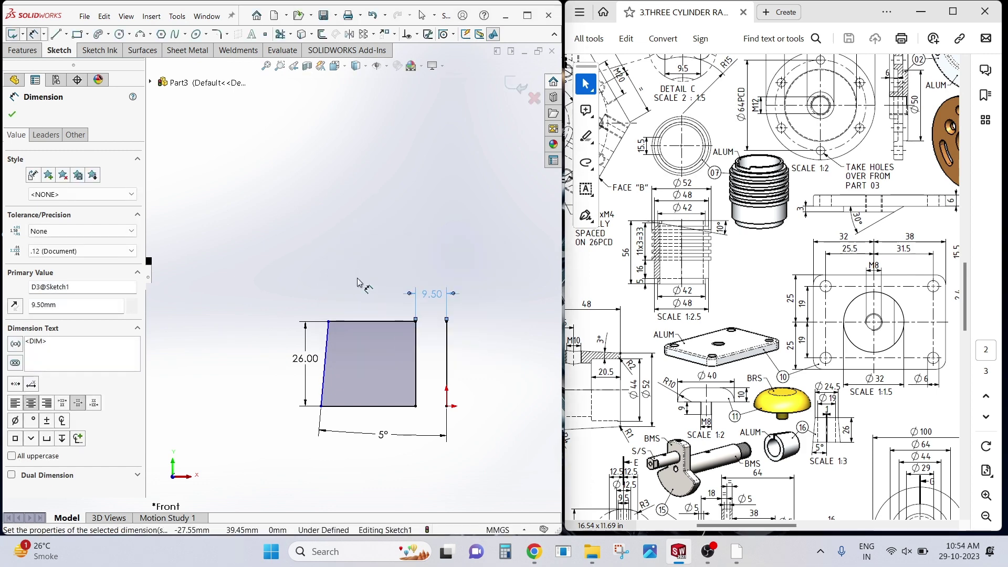
Set the top-left corner 24.5/2 (12.25 mm) from the vertical line's end, fully defining Sketch1.
{"action": "left_click", "coordinate": [329, 320]}
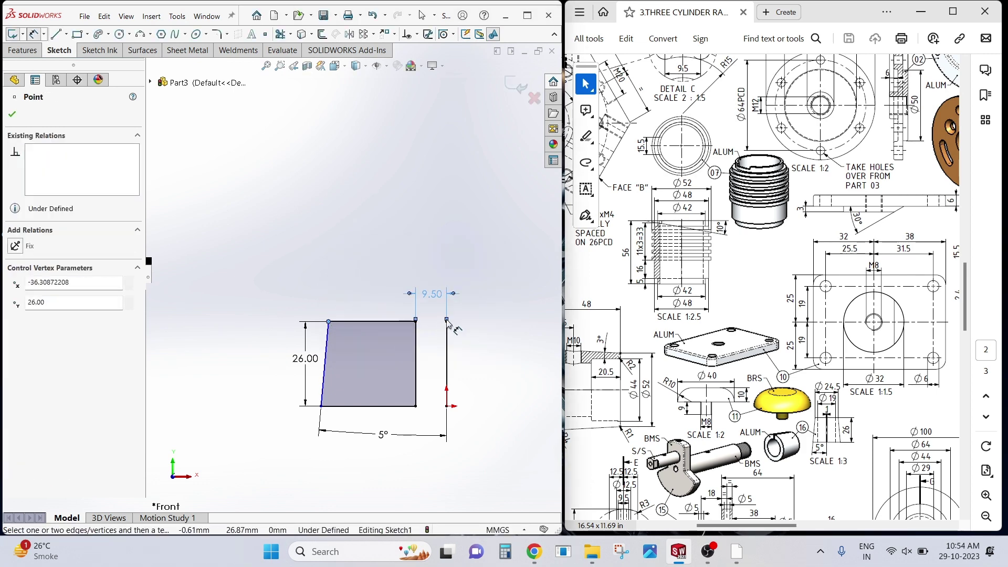
{"action": "left_click", "coordinate": [446, 320]}
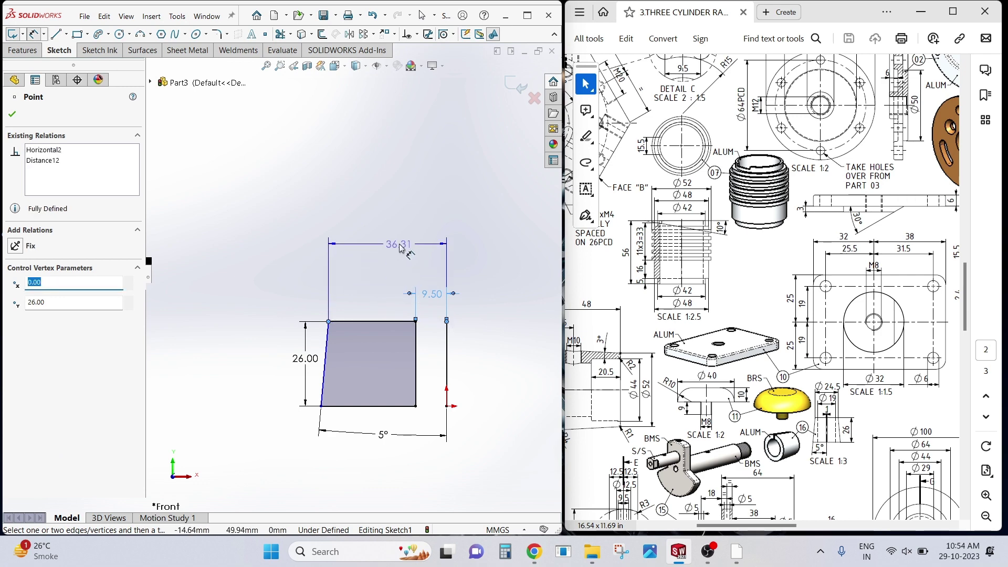
{"action": "left_click", "coordinate": [400, 243]}
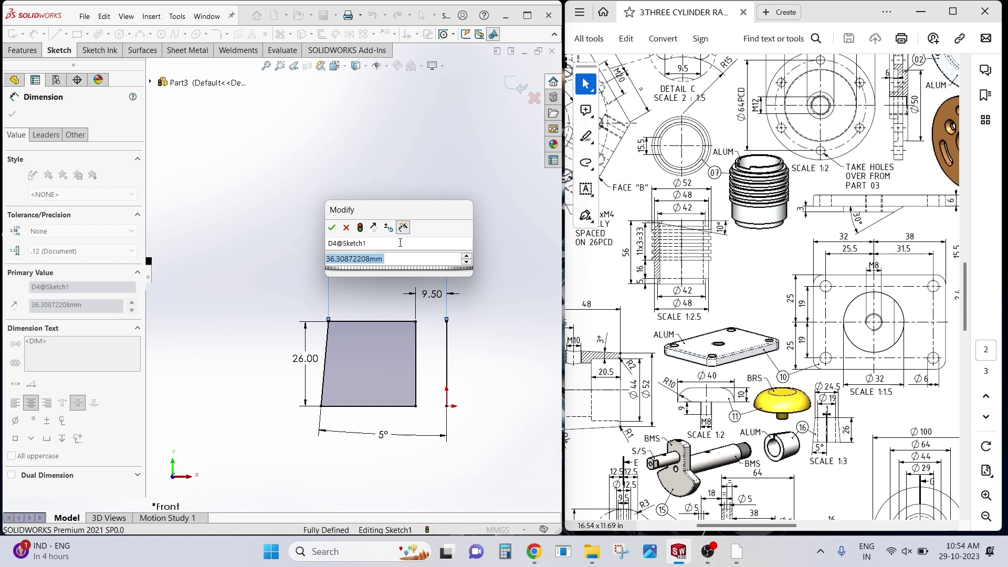
{"action": "type", "text": "24"}
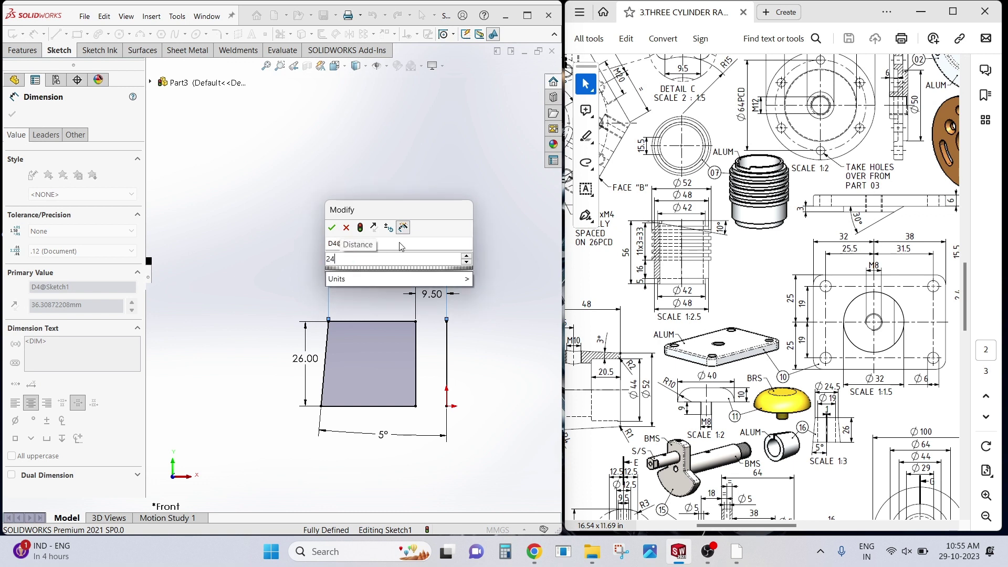
{"action": "type", "text": ".5"}
{"action": "type", "text": "/2"}
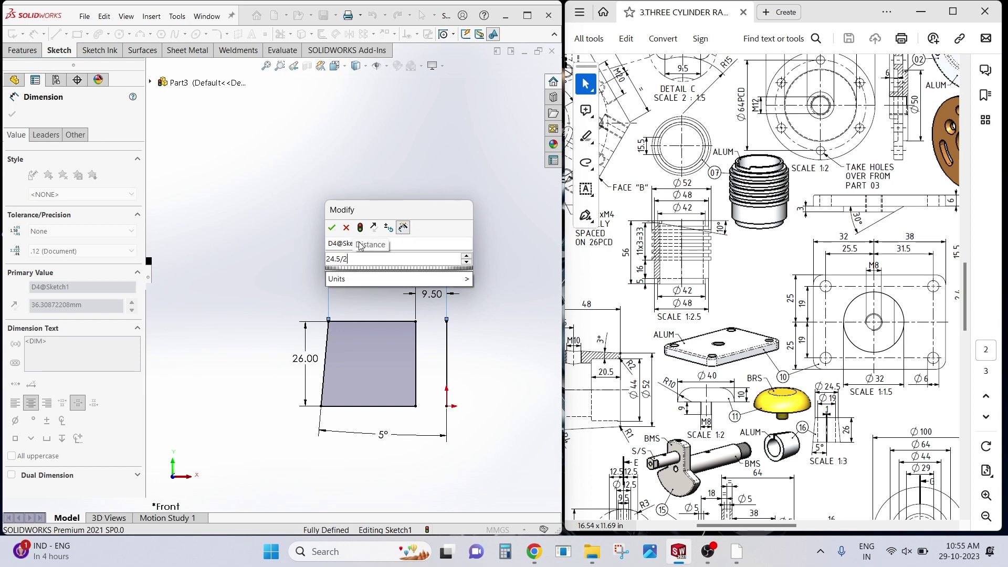
{"action": "left_click", "coordinate": [333, 228]}
{"action": "left_click", "coordinate": [336, 231]}
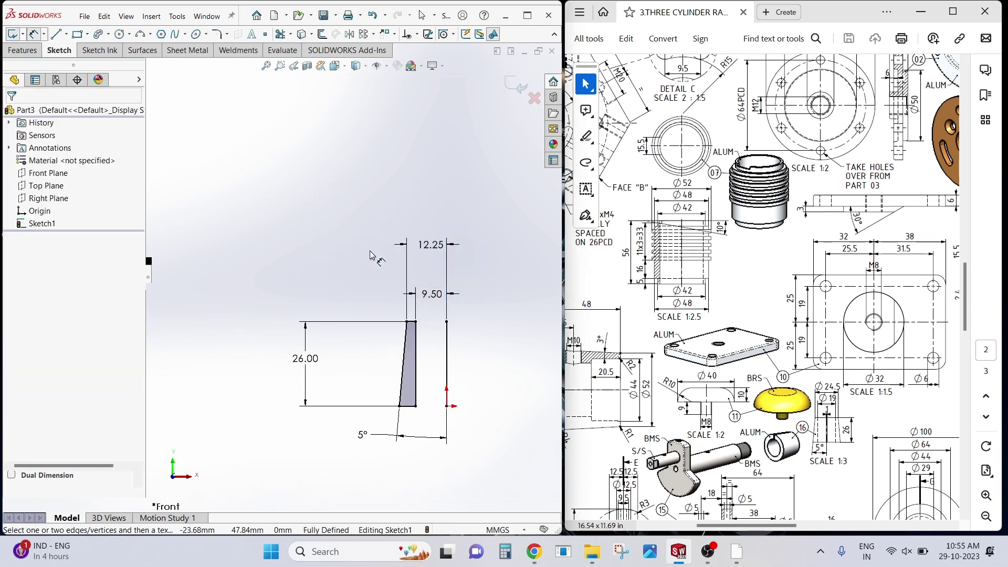
{"action": "scroll", "coordinate": [373, 254], "scroll_direction": "up", "scroll_amount": 1}
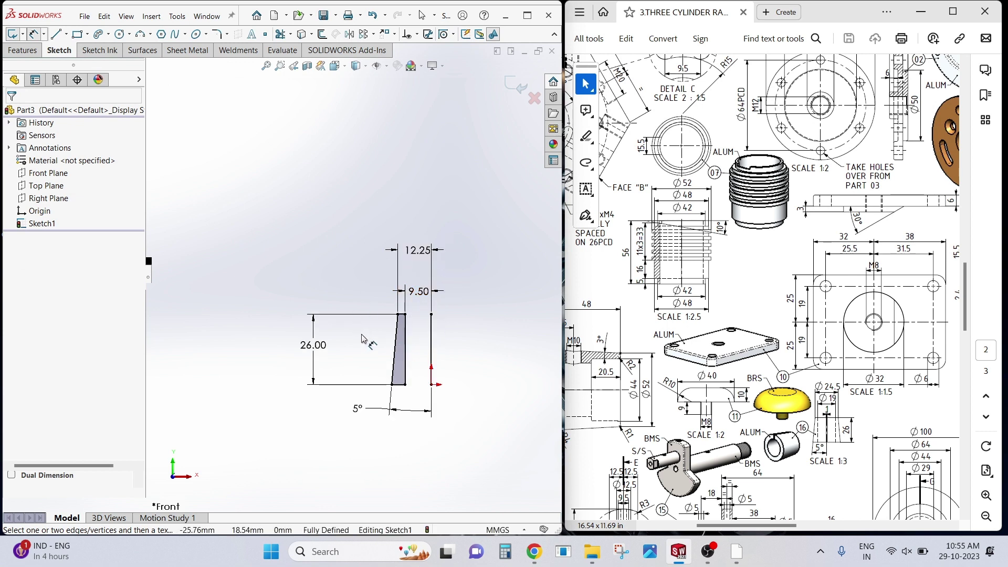
{"action": "key", "text": "Escape"}
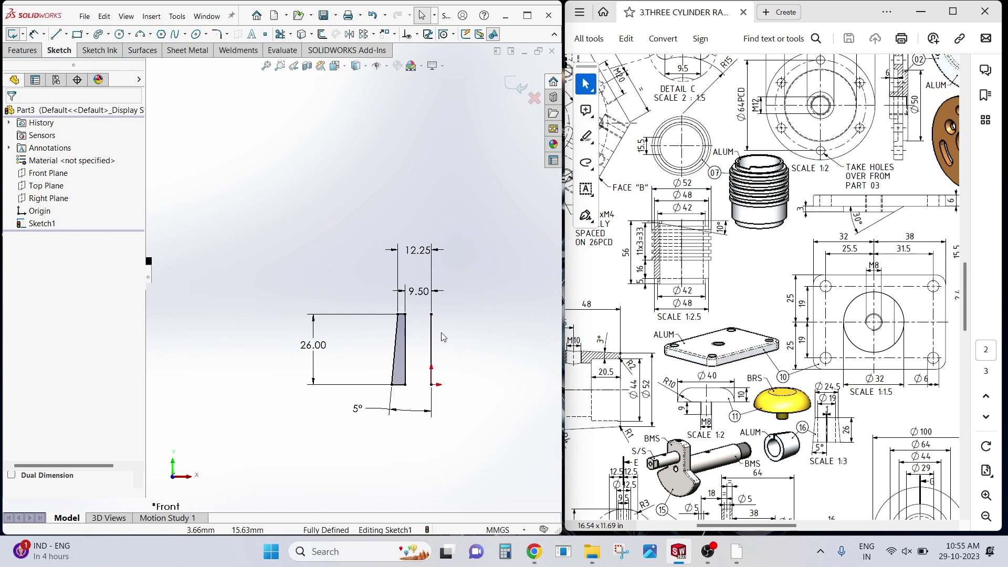
Convert the vertical line at the origin into construction geometry.
{"action": "left_click", "coordinate": [433, 347]}
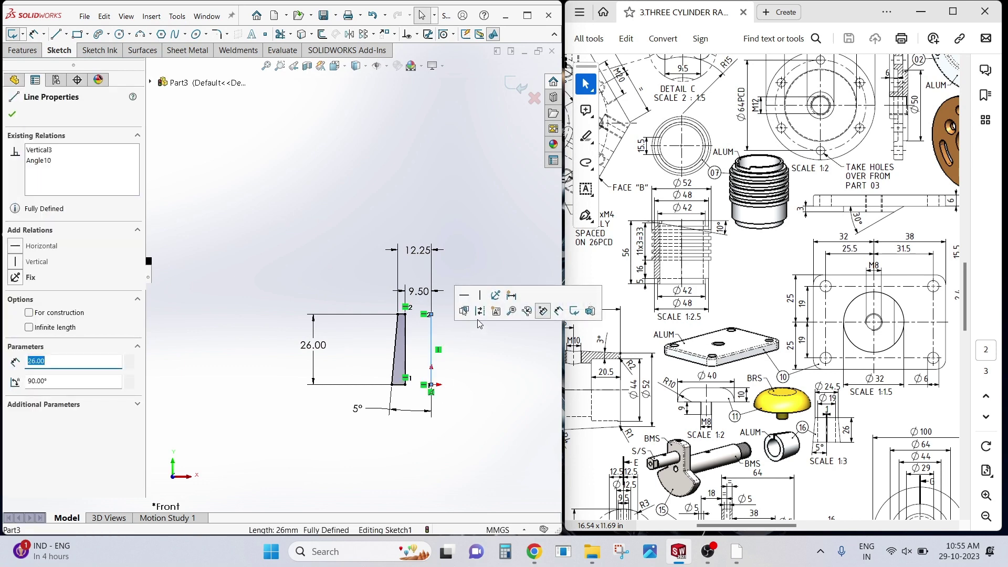
{"action": "left_click", "coordinate": [480, 312]}
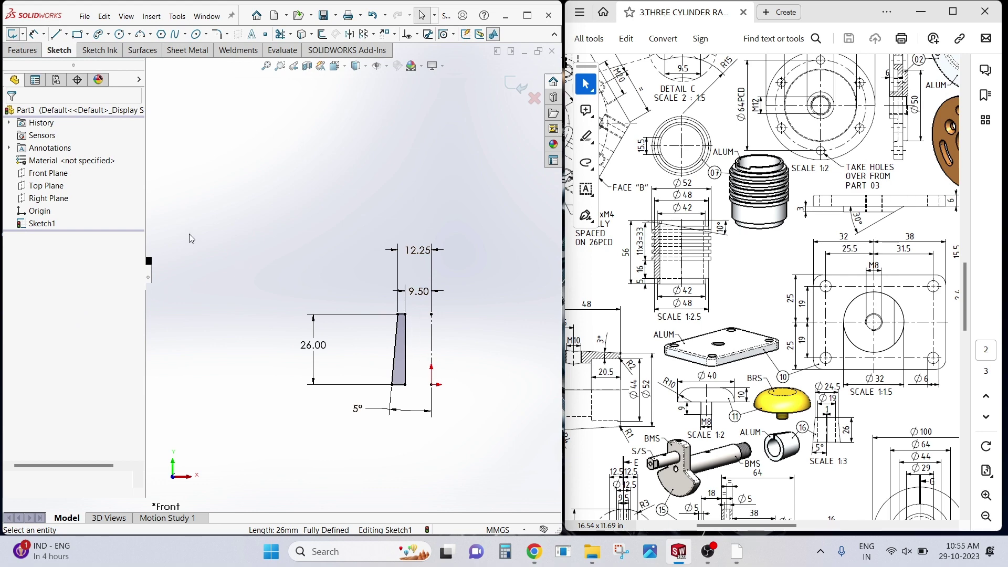
{"action": "left_click", "coordinate": [23, 52]}
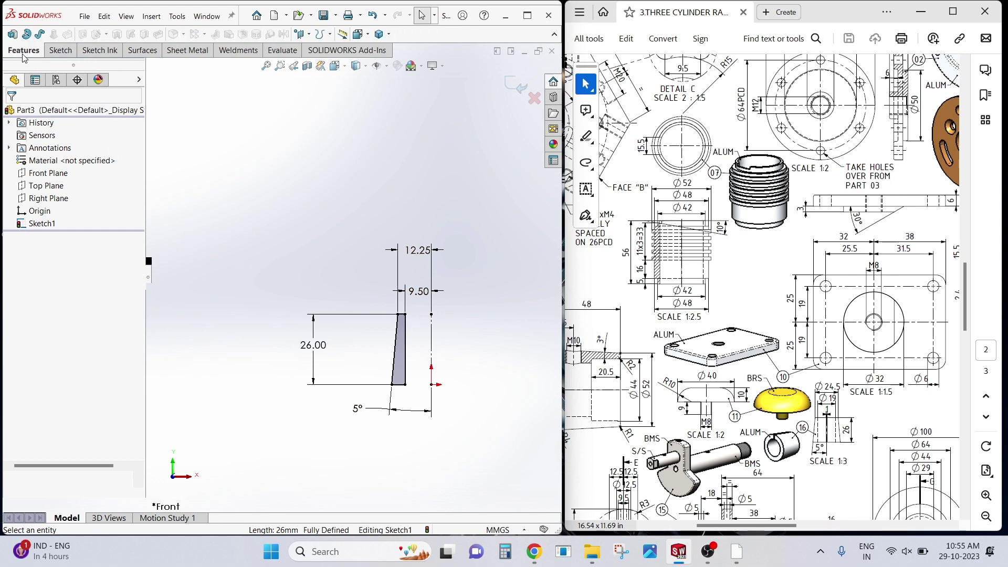
Revolve the profile Blind 360° around the construction line Line5 to create Revolve1.
{"action": "left_click", "coordinate": [29, 35]}
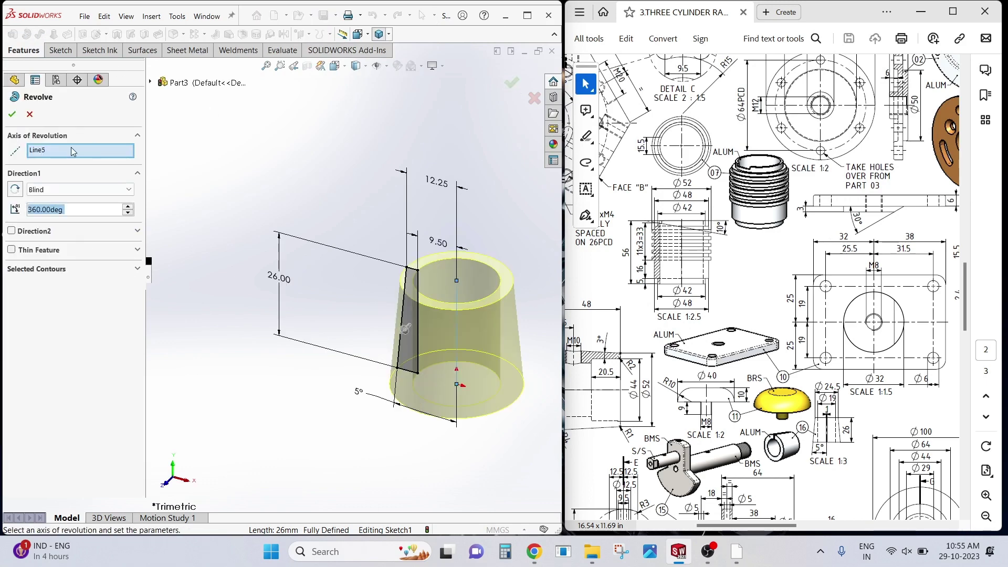
{"action": "left_click", "coordinate": [127, 272]}
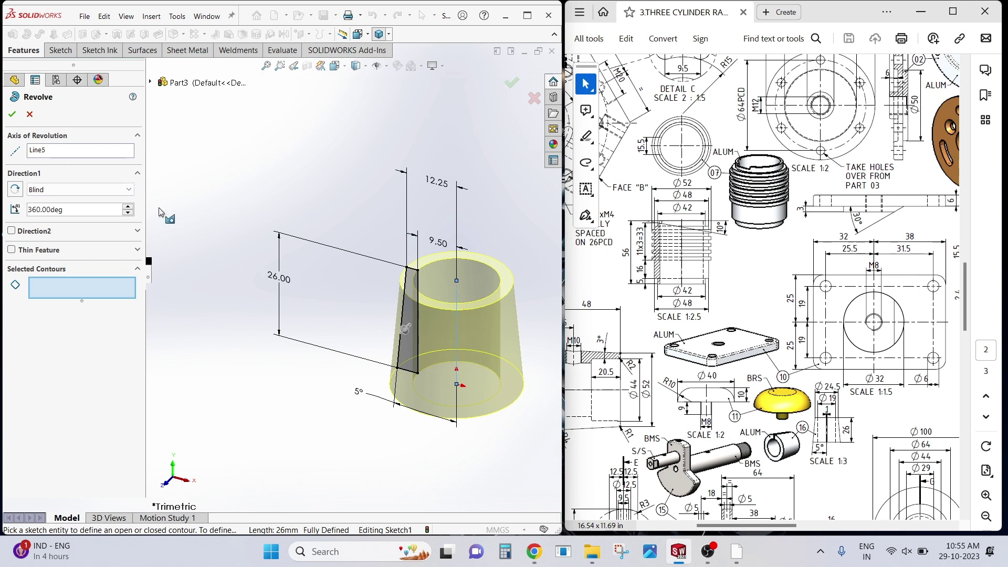
{"action": "right_click", "coordinate": [40, 152]}
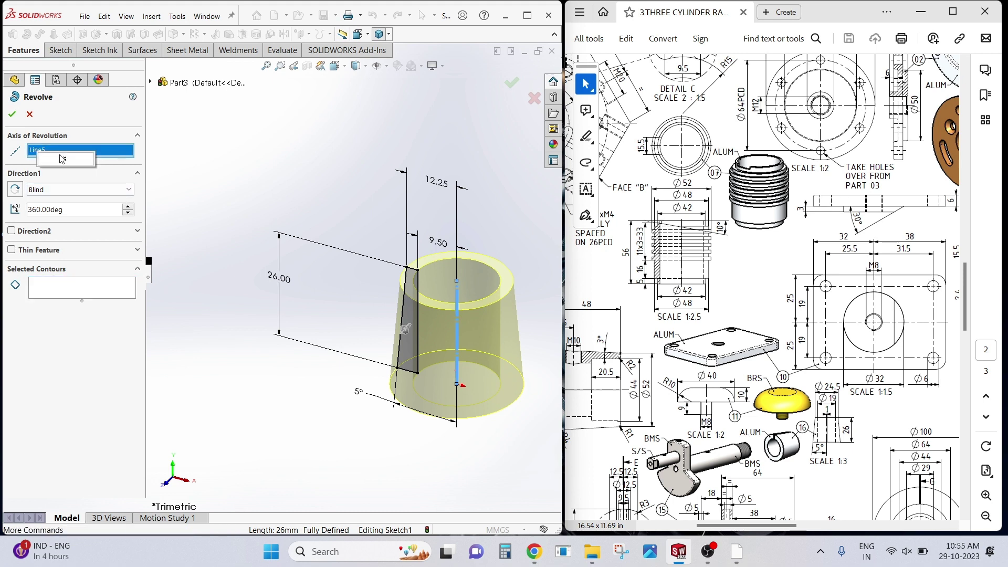
{"action": "left_click", "coordinate": [76, 159]}
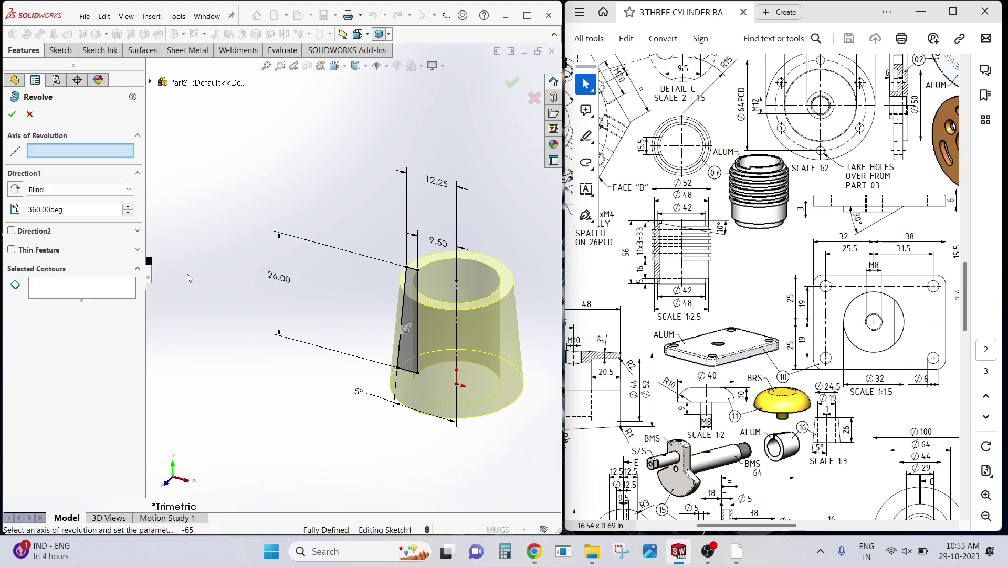
{"action": "left_click", "coordinate": [115, 288]}
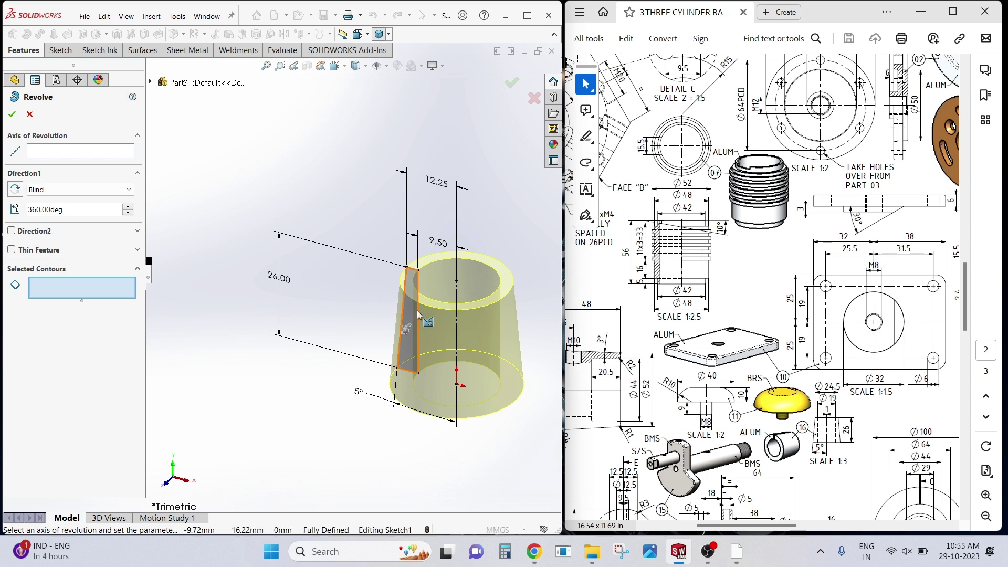
{"action": "left_click", "coordinate": [75, 154]}
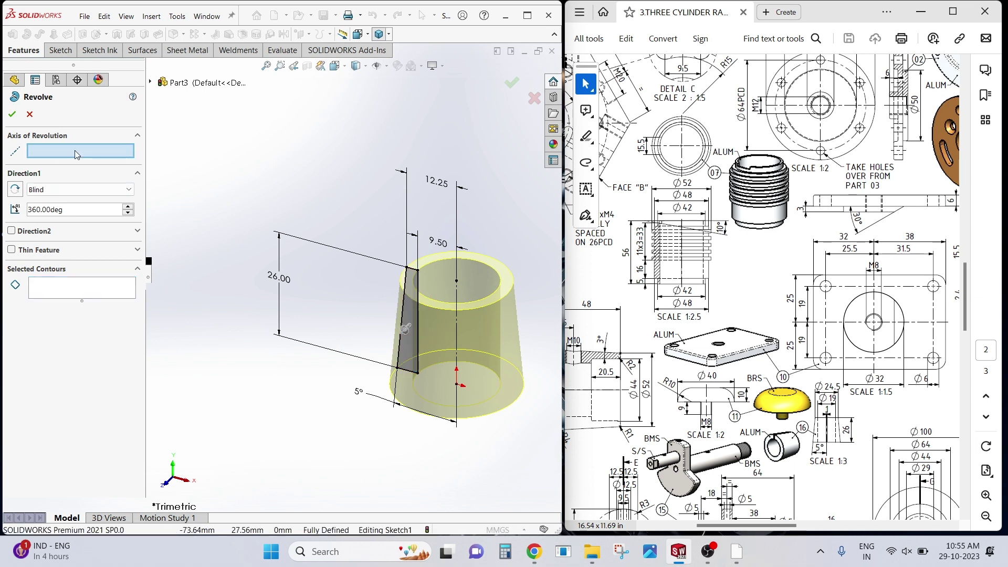
{"action": "left_click", "coordinate": [456, 333]}
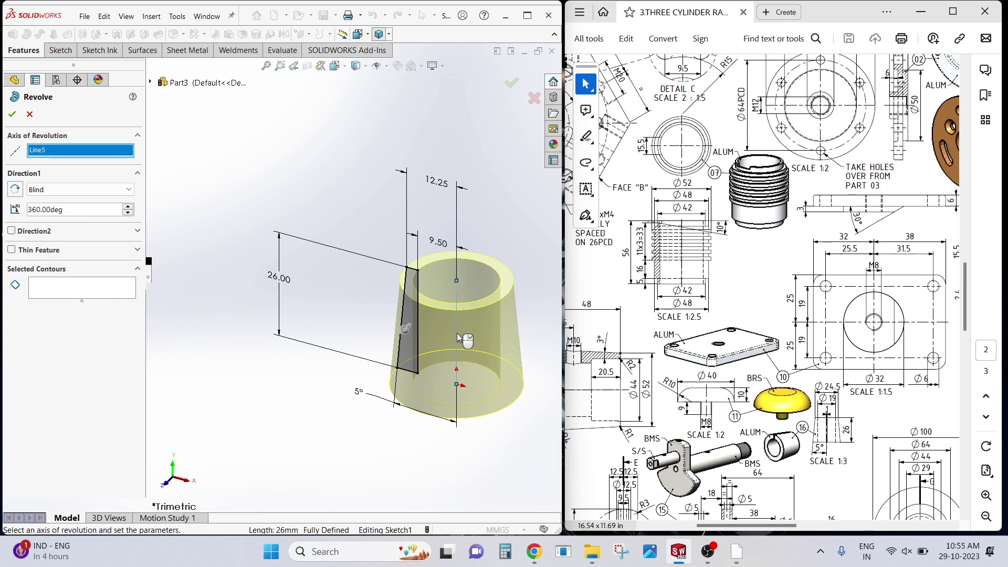
{"action": "left_click", "coordinate": [12, 113]}
{"action": "left_click", "coordinate": [321, 203]}
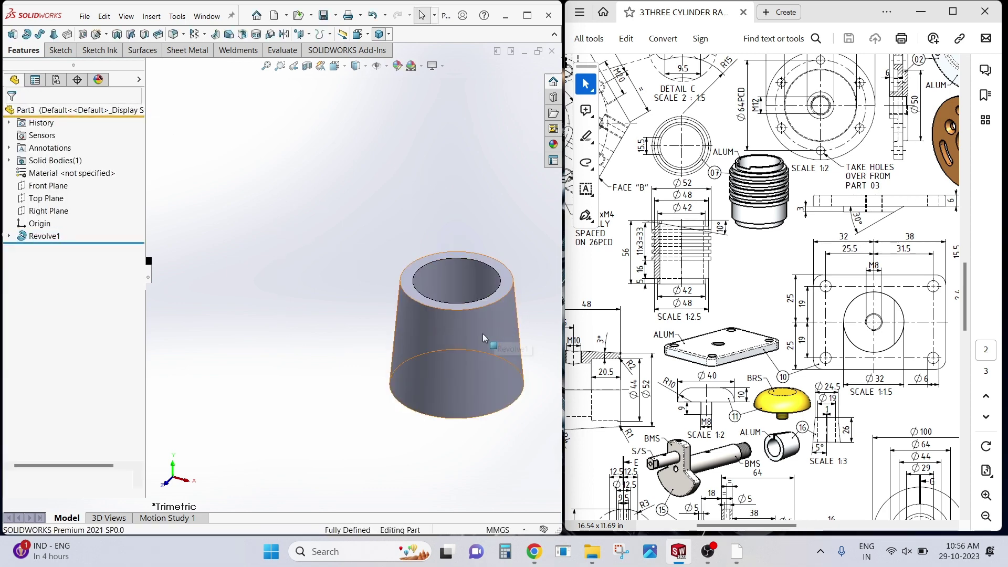
Open Sketch2 on the Front Plane and view it Normal To (Ctrl+8).
{"action": "mouse_move", "coordinate": [368, 304]}
{"action": "middle_mouse_down"}
{"action": "mouse_move", "coordinate": [385, 314]}
{"action": "mouse_move", "coordinate": [359, 265]}
{"action": "middle_mouse_up"}
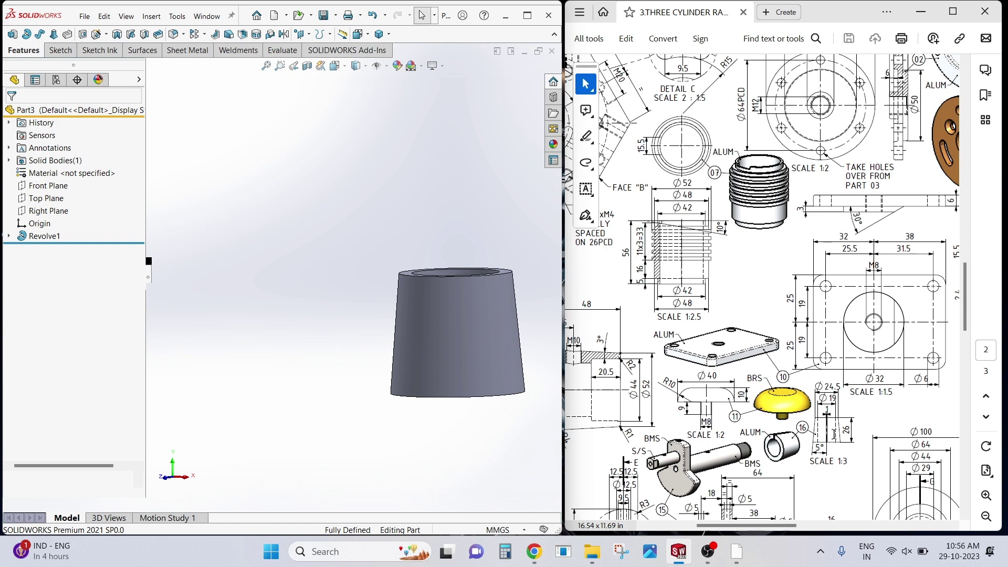
{"action": "left_click", "coordinate": [45, 185]}
{"action": "left_click", "coordinate": [45, 178]}
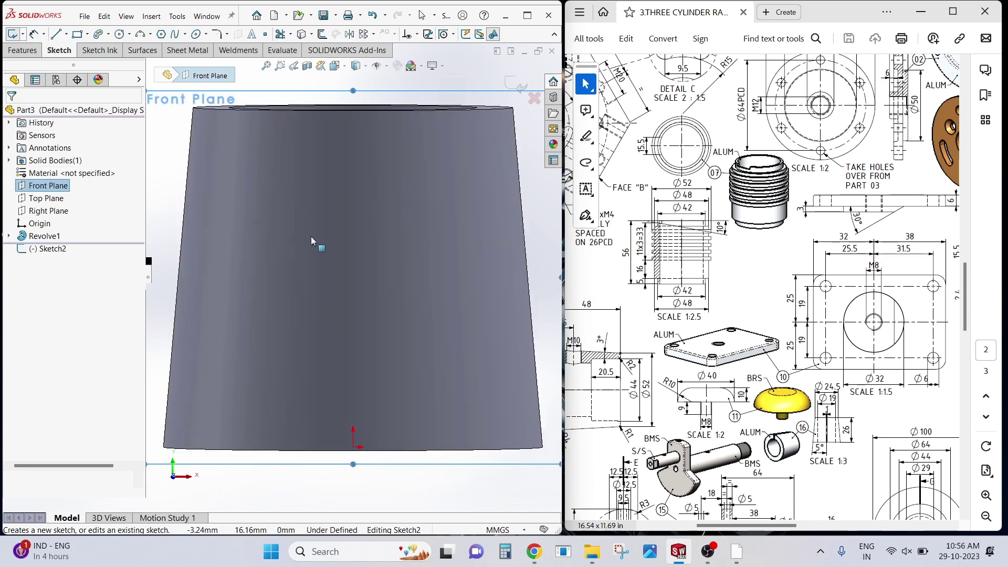
{"action": "middle_click_drag", "start_coordinate": [310, 236], "coordinate": [323, 273]}
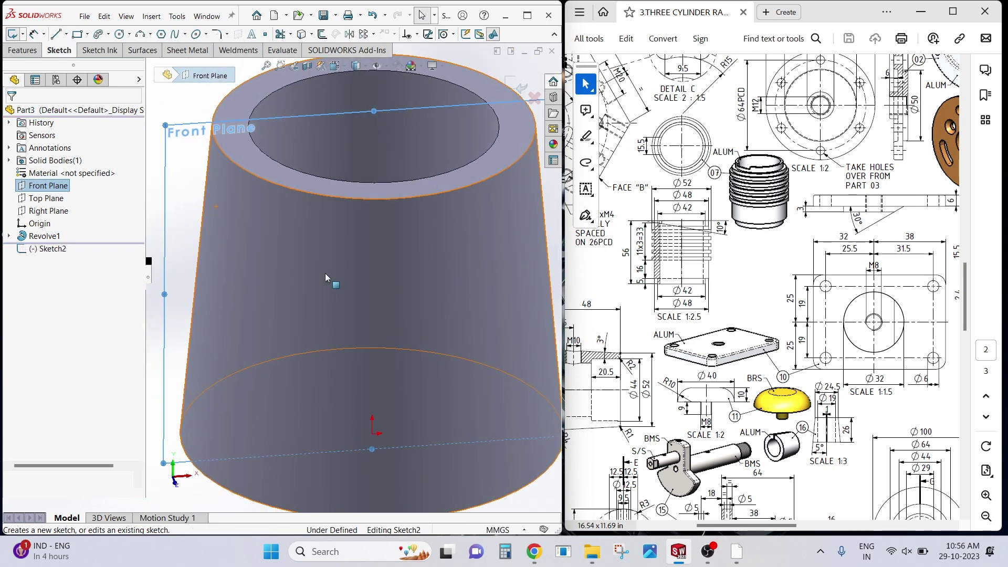
{"action": "scroll", "coordinate": [325, 273], "scroll_direction": "down", "scroll_amount": 2}
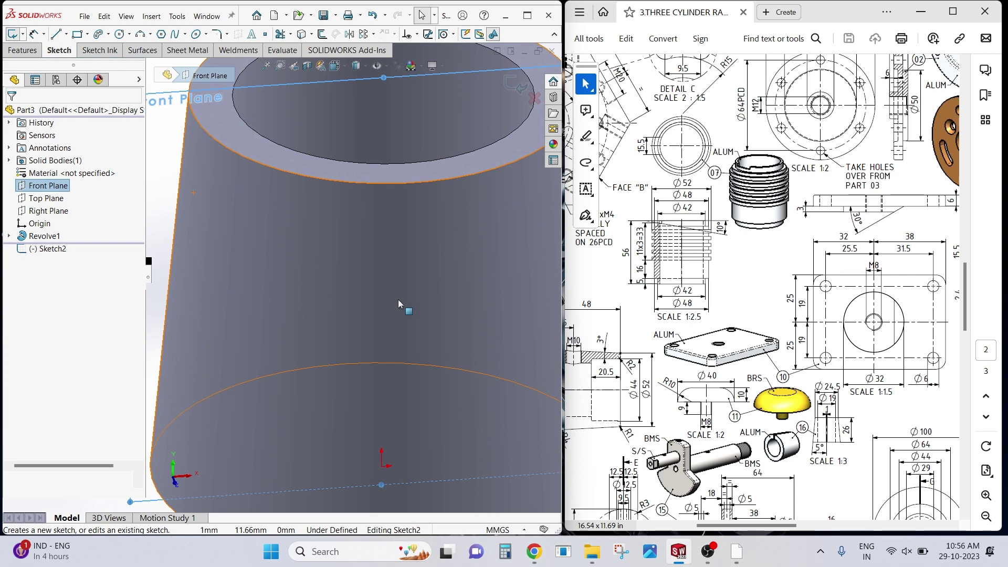
{"action": "scroll", "coordinate": [398, 300], "scroll_direction": "up", "scroll_amount": 3}
{"action": "scroll", "coordinate": [406, 299], "scroll_direction": "up", "scroll_amount": 1}
{"action": "key", "text": "ctrl+8"}
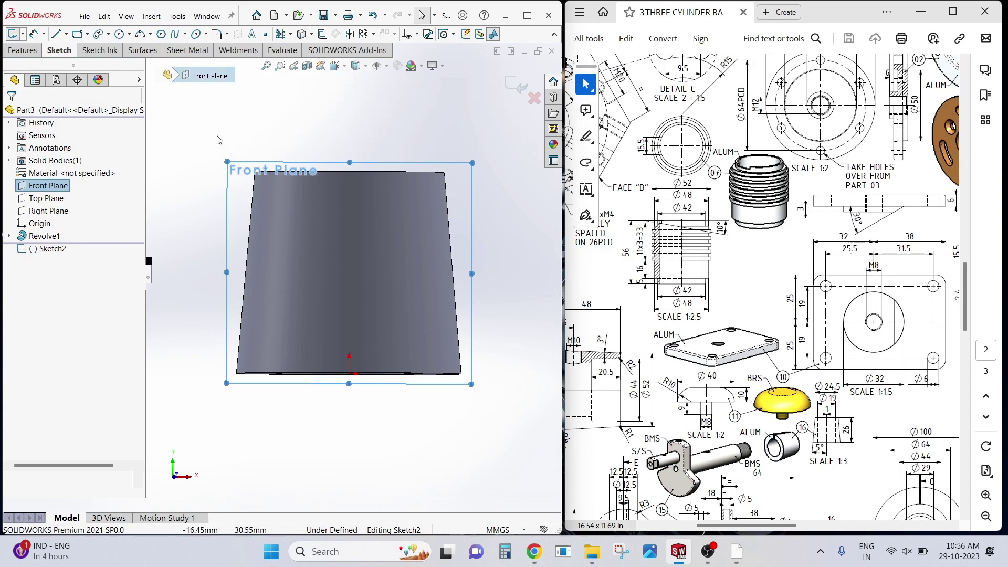
Draw a thin corner rectangle, about 3.98 mm wide, spanning the sleeve's full height.
{"action": "left_click", "coordinate": [77, 34]}
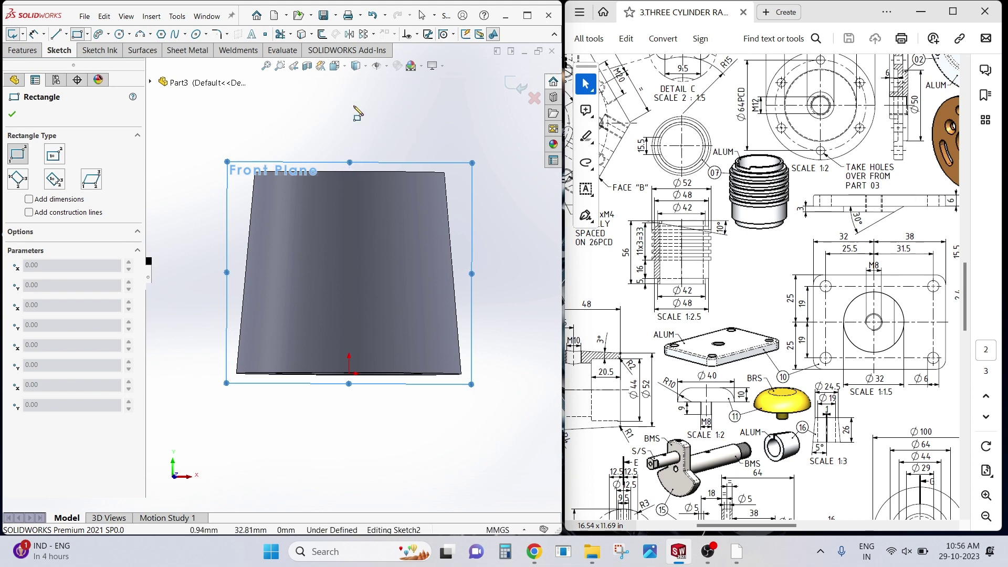
{"action": "left_click", "coordinate": [335, 65]}
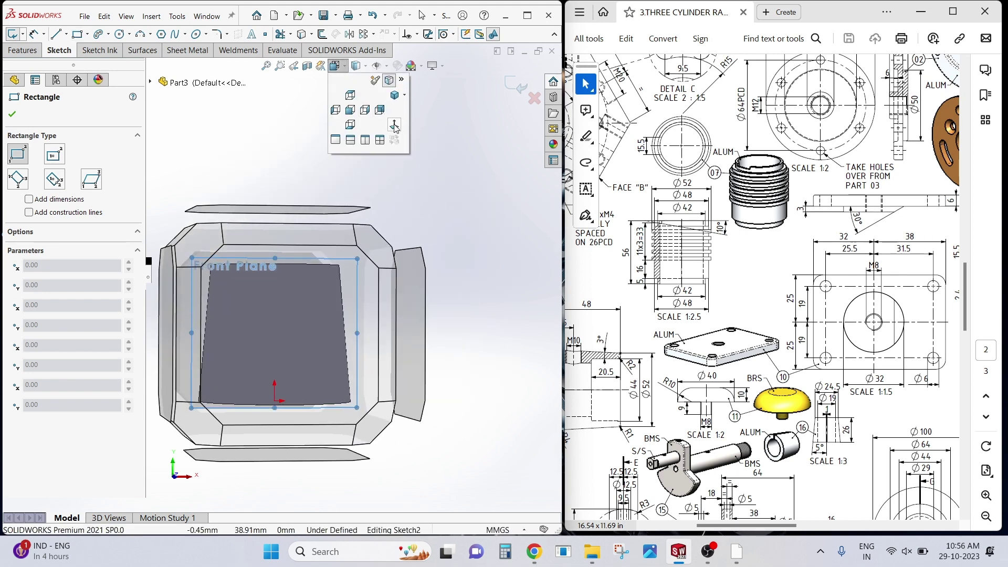
{"action": "left_click", "coordinate": [394, 126]}
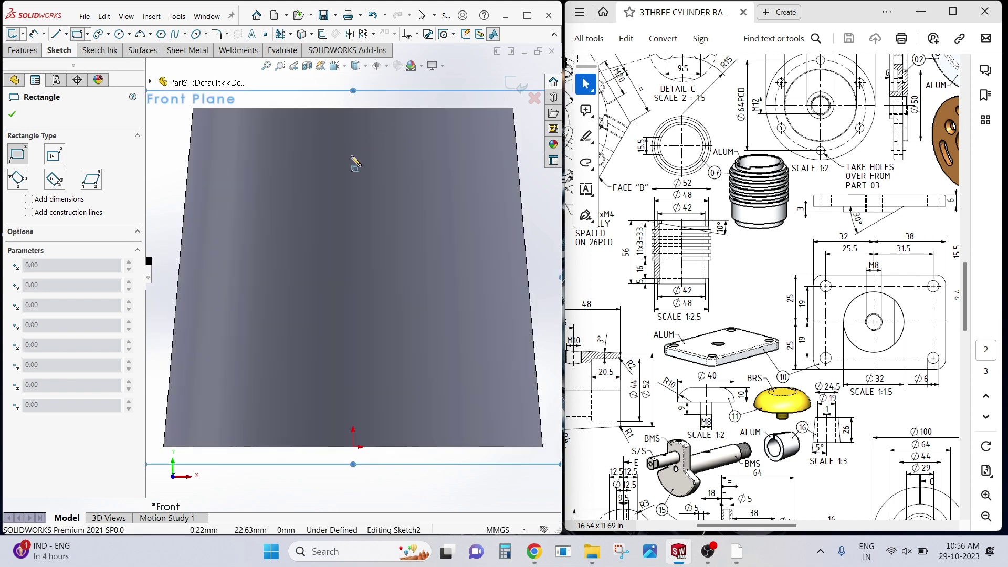
{"action": "left_click", "coordinate": [331, 109]}
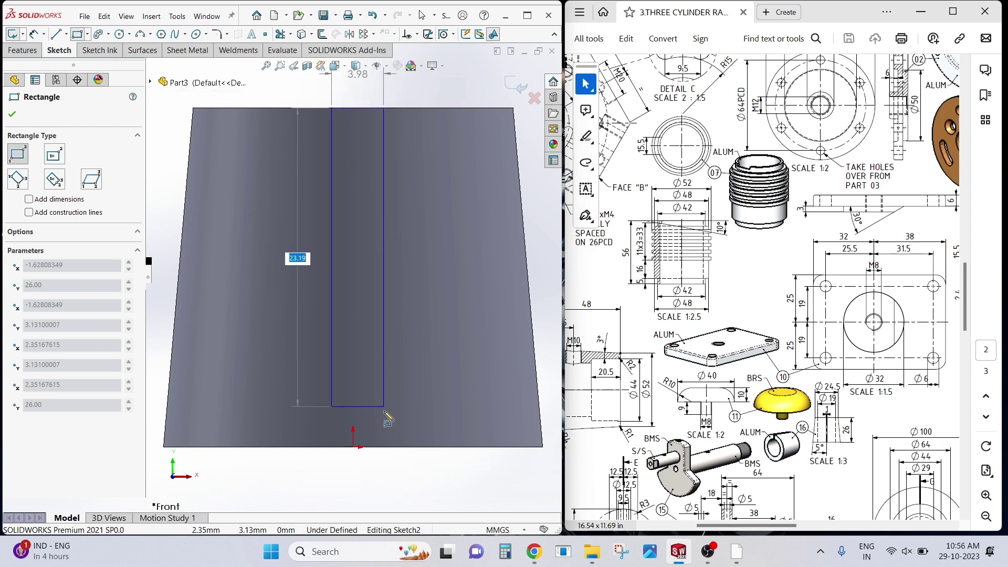
{"action": "left_click", "coordinate": [383, 447]}
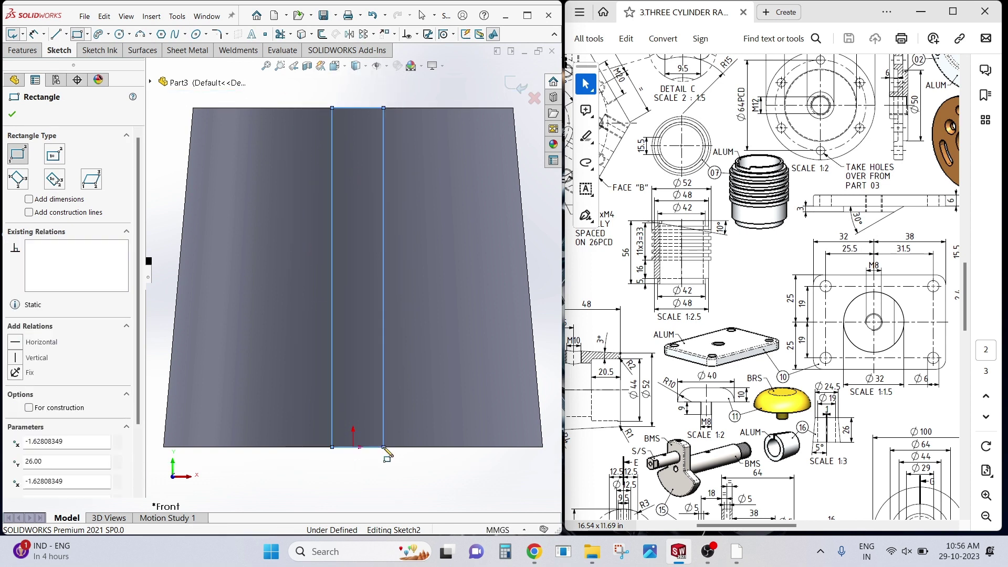
{"action": "right_click", "coordinate": [310, 479]}
{"action": "left_click", "coordinate": [332, 459]}
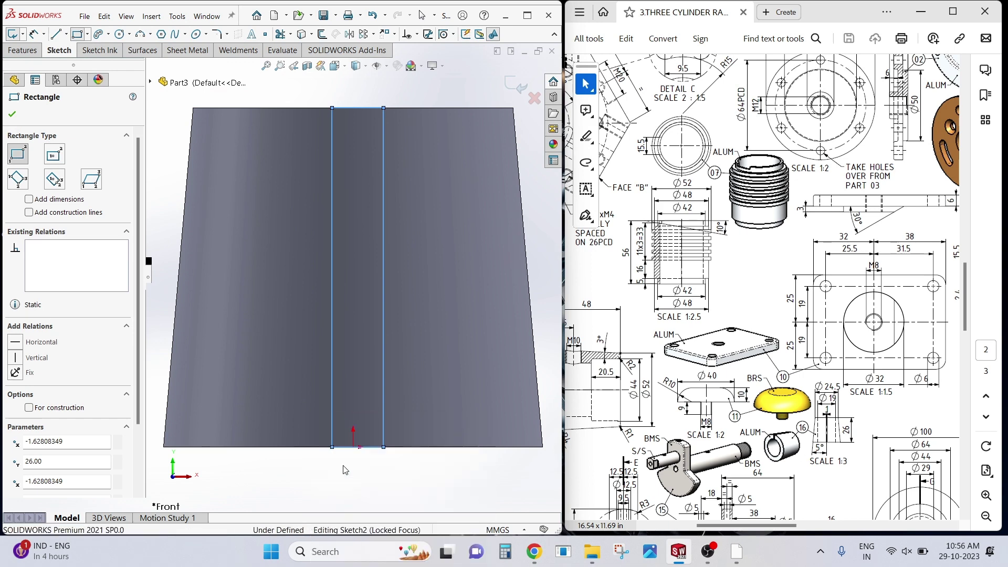
{"action": "scroll", "coordinate": [326, 179], "scroll_direction": "up", "scroll_amount": 3}
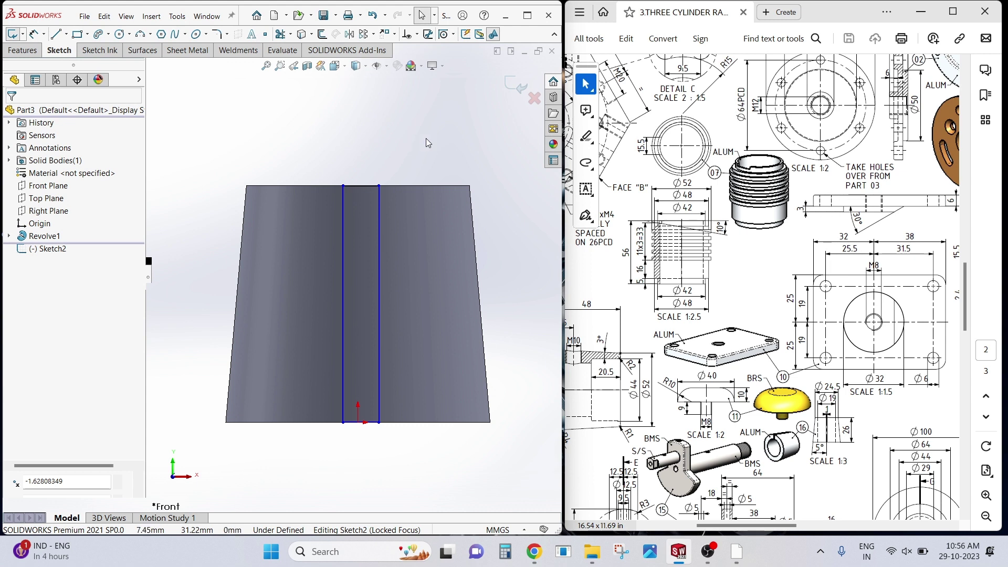
Make the rectangle's bottom-edge midpoint coincident with the origin.
{"action": "scroll", "coordinate": [356, 391], "scroll_direction": "down", "scroll_amount": 2}
{"action": "scroll", "coordinate": [355, 391], "scroll_direction": "down", "scroll_amount": 2}
{"action": "scroll", "coordinate": [351, 378], "scroll_direction": "down", "scroll_amount": 2}
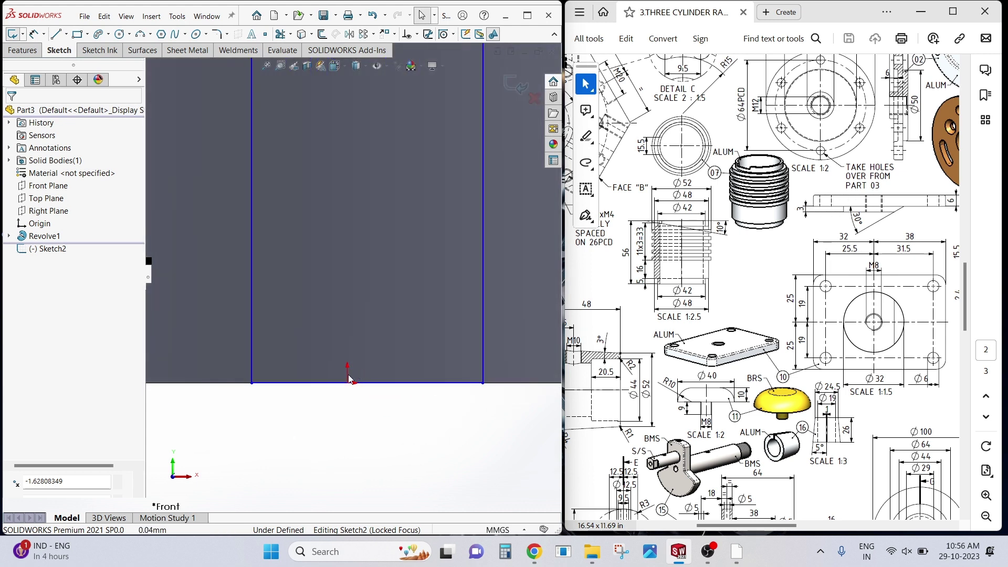
{"action": "scroll", "coordinate": [348, 376], "scroll_direction": "down", "scroll_amount": 1}
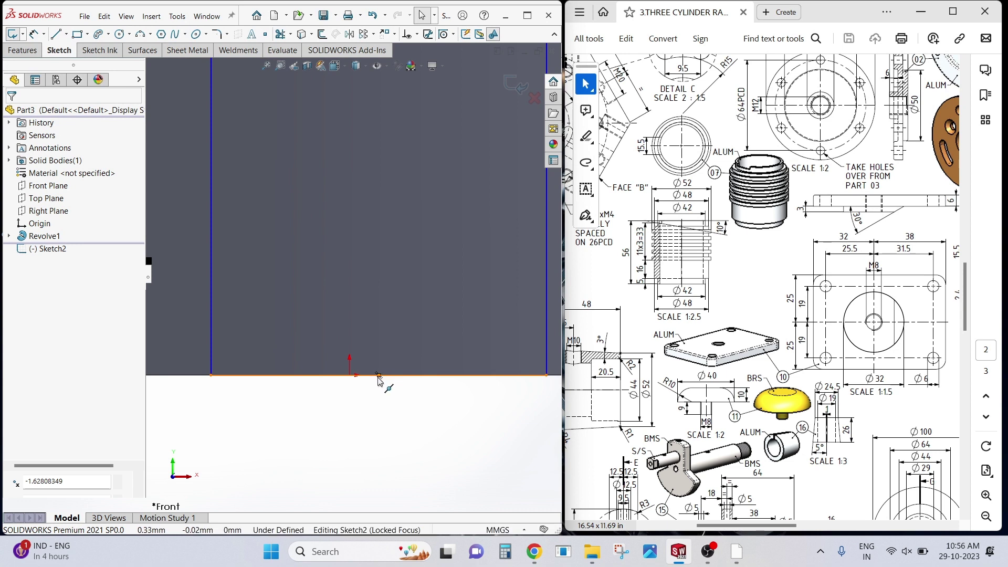
{"action": "left_click", "coordinate": [379, 374]}
{"action": "scroll", "coordinate": [378, 375], "scroll_direction": "down", "scroll_amount": 1}
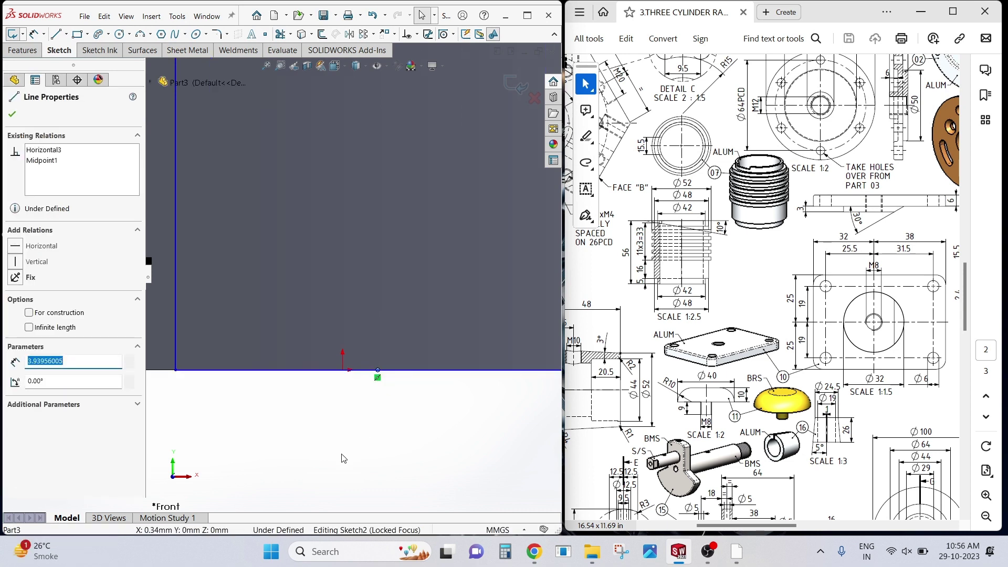
{"action": "left_click", "coordinate": [343, 370]}
{"action": "left_click", "coordinate": [378, 370], "text": "ctrl"}
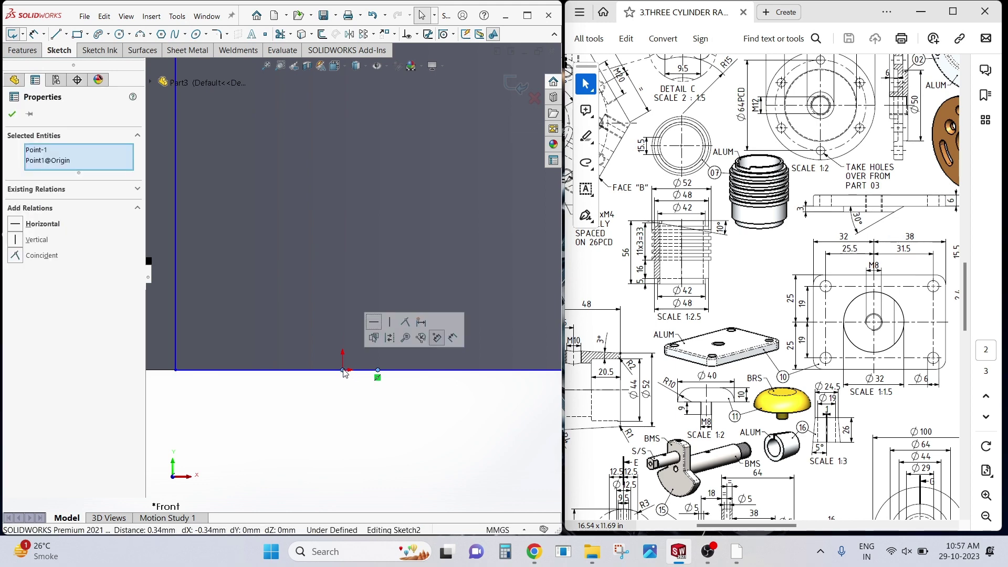
{"action": "left_click", "coordinate": [404, 322]}
{"action": "left_click", "coordinate": [403, 323]}
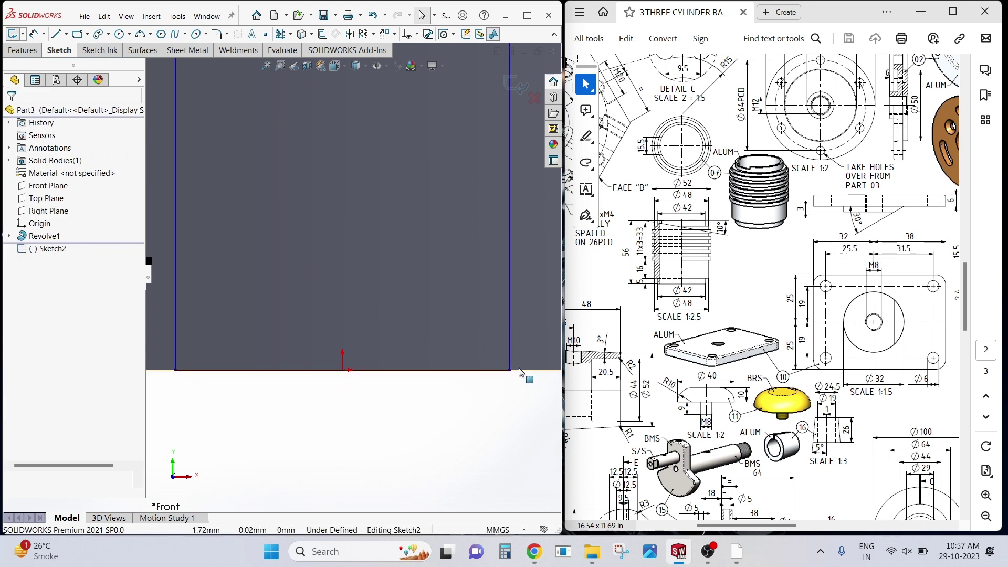
{"action": "scroll", "coordinate": [265, 255], "scroll_direction": "up", "scroll_amount": 2}
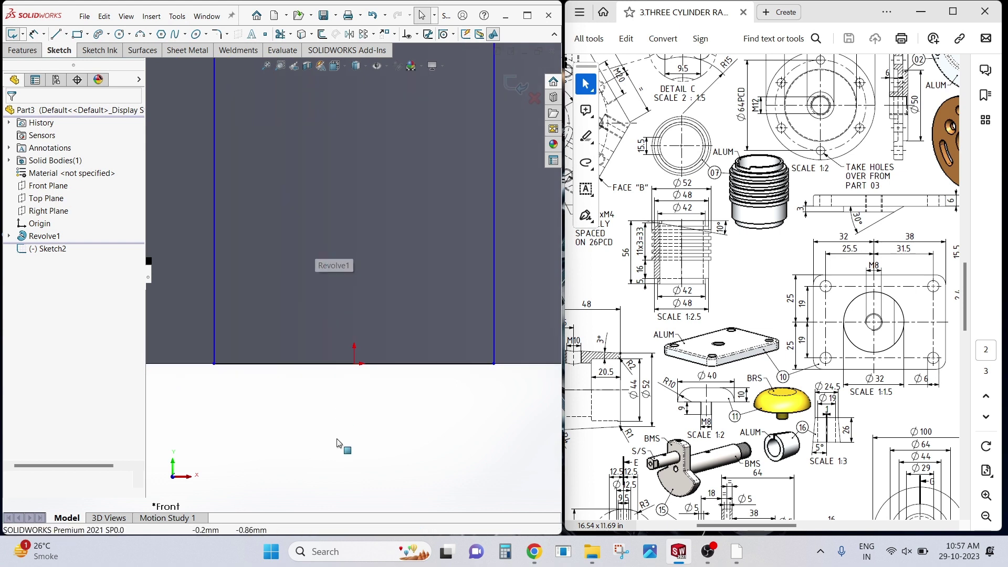
Start a width dimension between the rectangle's two bottom corners.
{"action": "right_click_drag", "start_coordinate": [337, 417], "coordinate": [339, 393]}
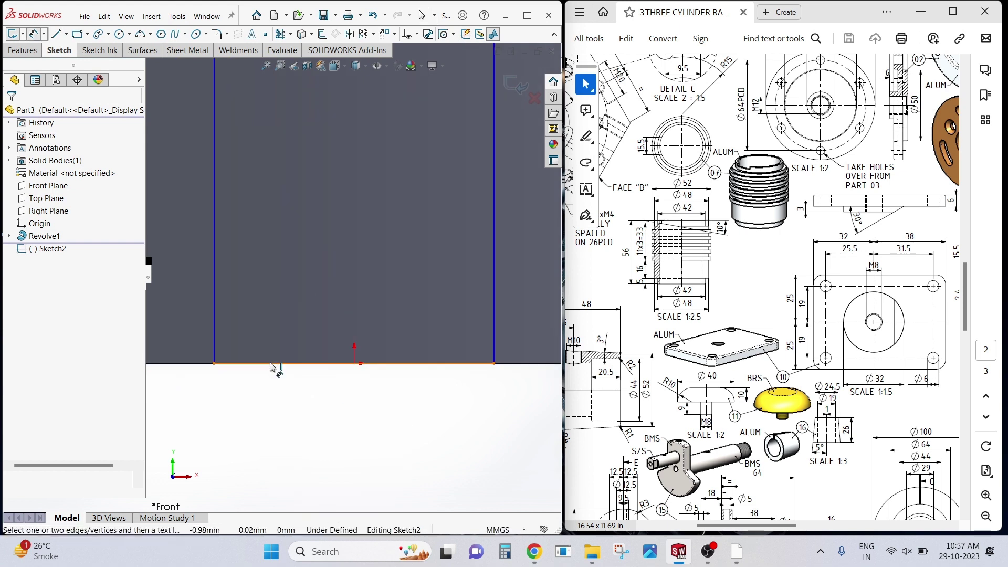
{"action": "left_click", "coordinate": [215, 363]}
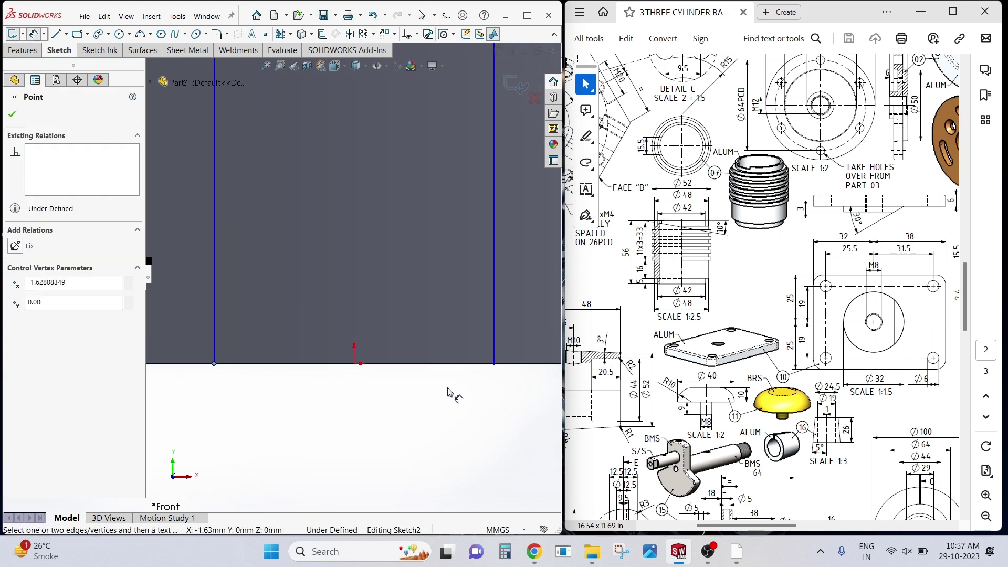
{"action": "left_click", "coordinate": [493, 365]}
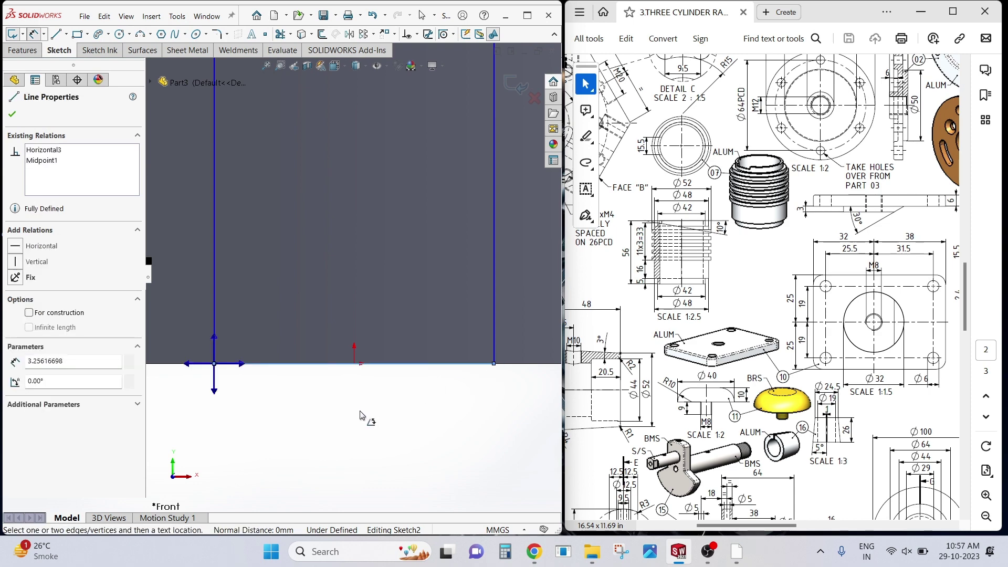
{"action": "left_click", "coordinate": [338, 420]}
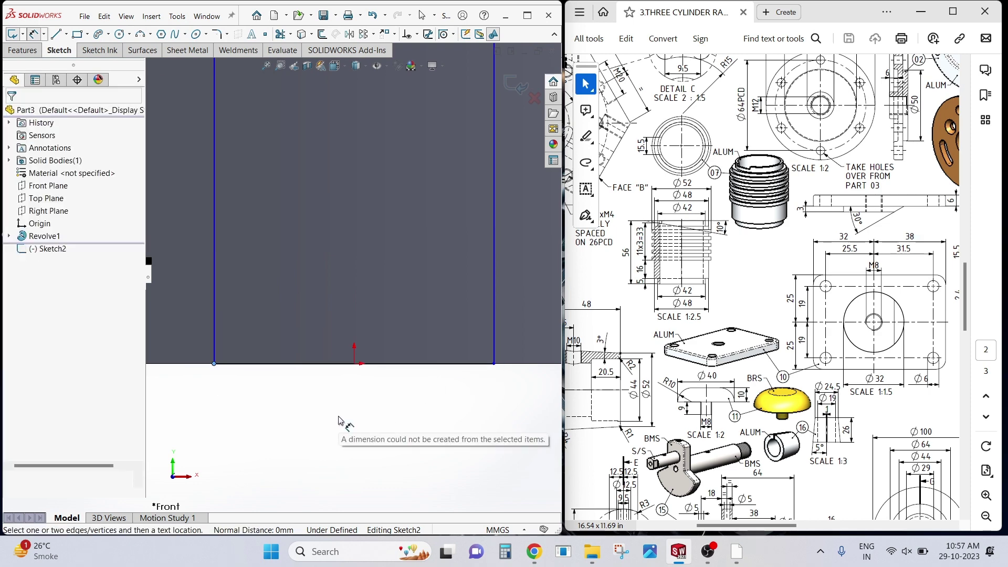
{"action": "left_click", "coordinate": [214, 364]}
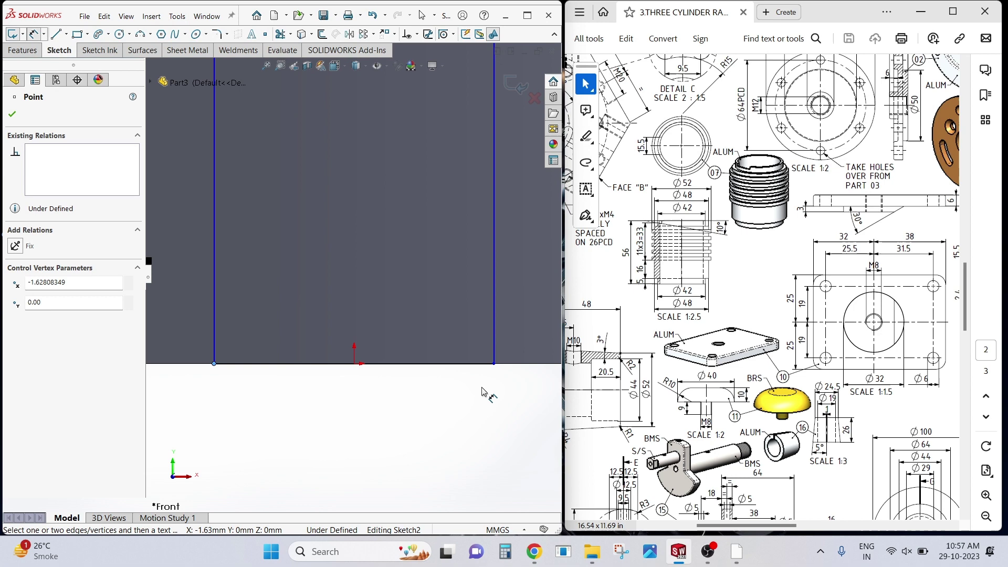
{"action": "left_click", "coordinate": [494, 363]}
Set the slot rectangle's width to 1.00 mm, fully defining Sketch2.
{"action": "left_click", "coordinate": [360, 414]}
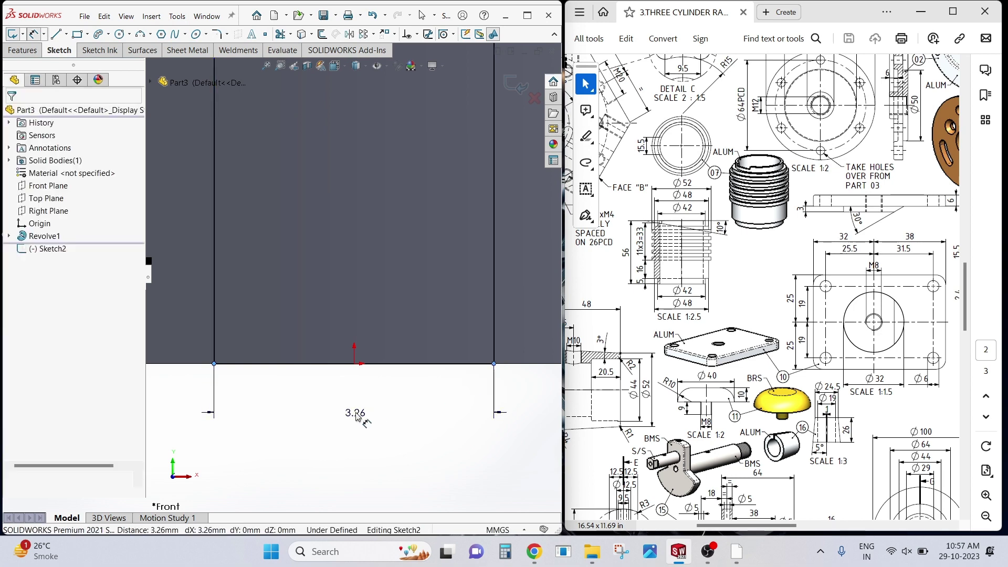
{"action": "type", "text": "1"}
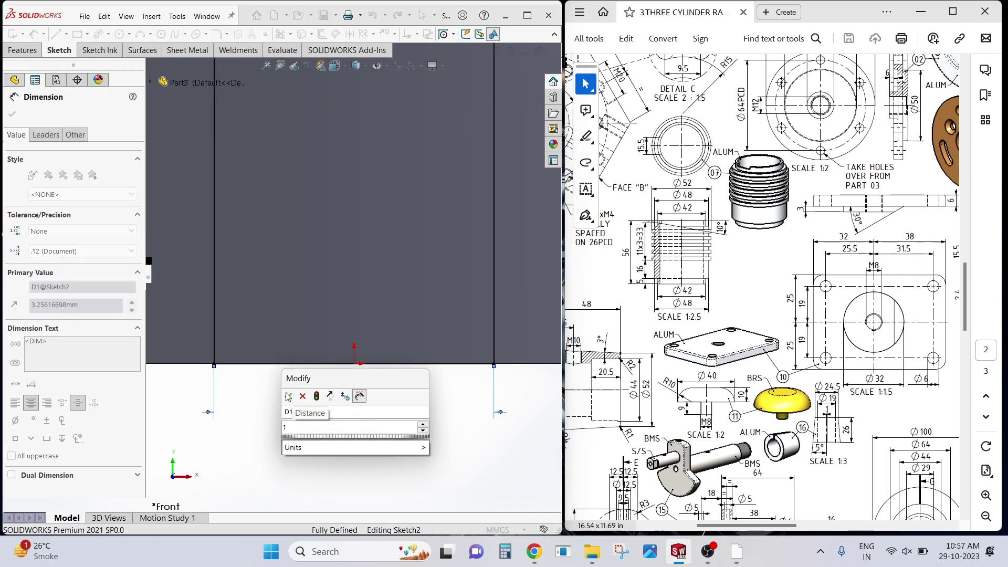
{"action": "left_click", "coordinate": [288, 396]}
{"action": "scroll", "coordinate": [356, 210], "scroll_direction": "up", "scroll_amount": 2}
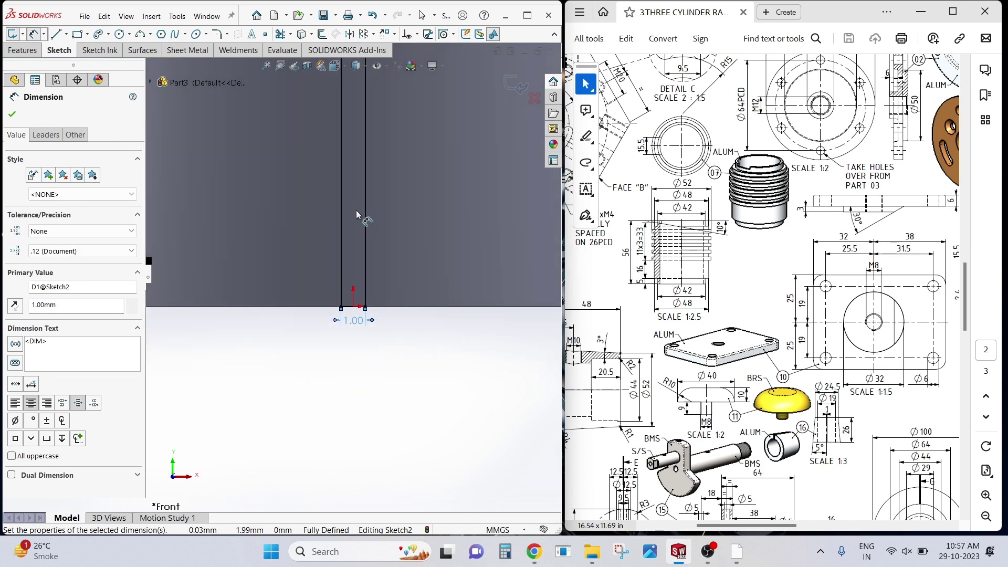
{"action": "scroll", "coordinate": [356, 210], "scroll_direction": "up", "scroll_amount": 2}
{"action": "scroll", "coordinate": [361, 196], "scroll_direction": "up", "scroll_amount": 2}
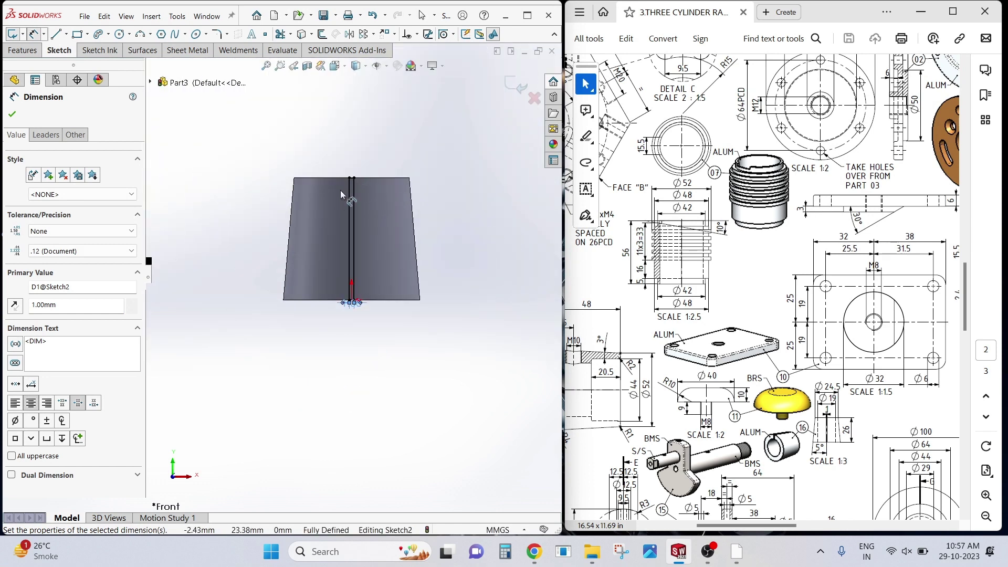
{"action": "middle_click_drag", "start_coordinate": [338, 188], "coordinate": [326, 225]}
{"action": "scroll", "coordinate": [327, 225], "scroll_direction": "down", "scroll_amount": 2}
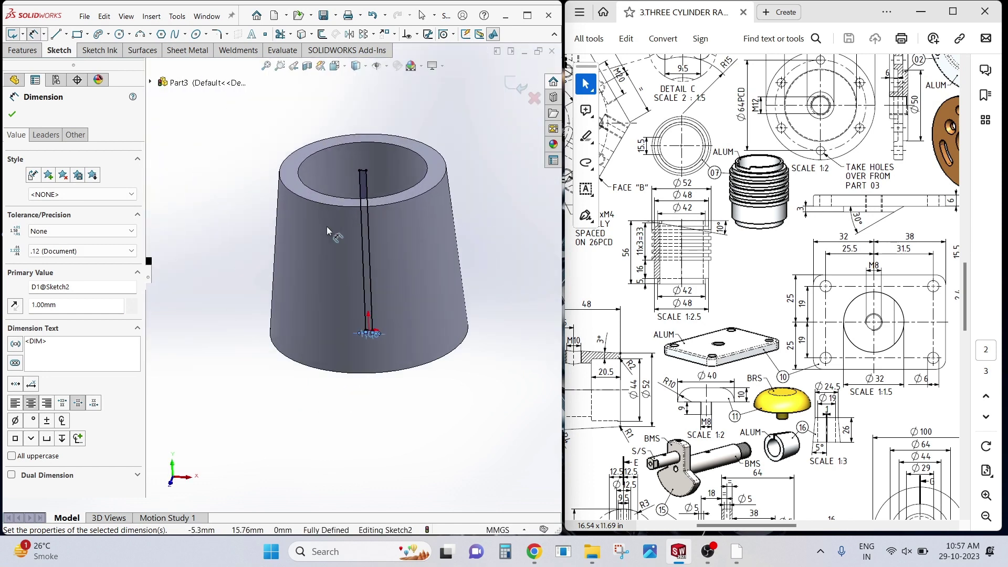
{"action": "scroll", "coordinate": [338, 252], "scroll_direction": "down", "scroll_amount": 1}
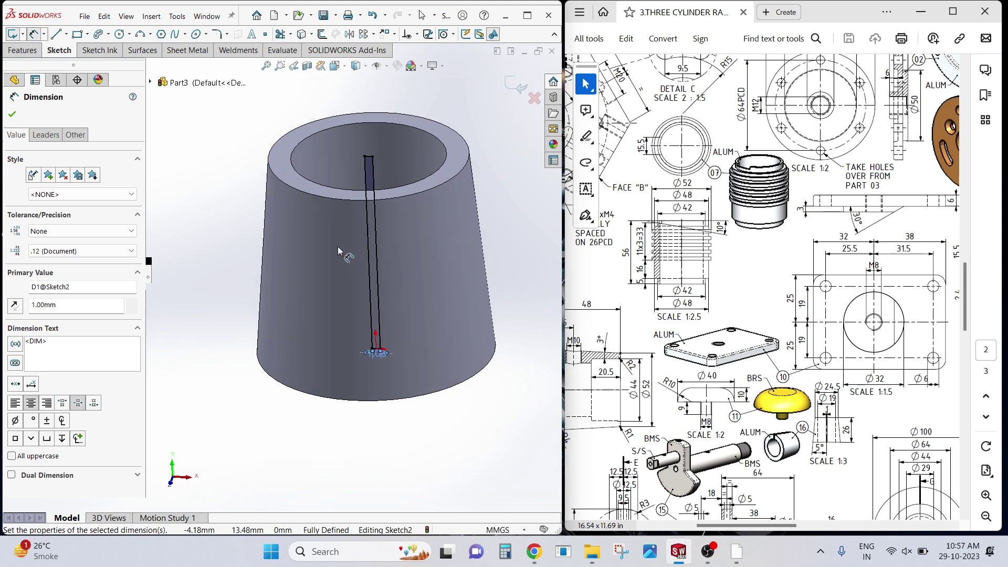
{"action": "middle_click_drag", "start_coordinate": [338, 247], "coordinate": [336, 225]}
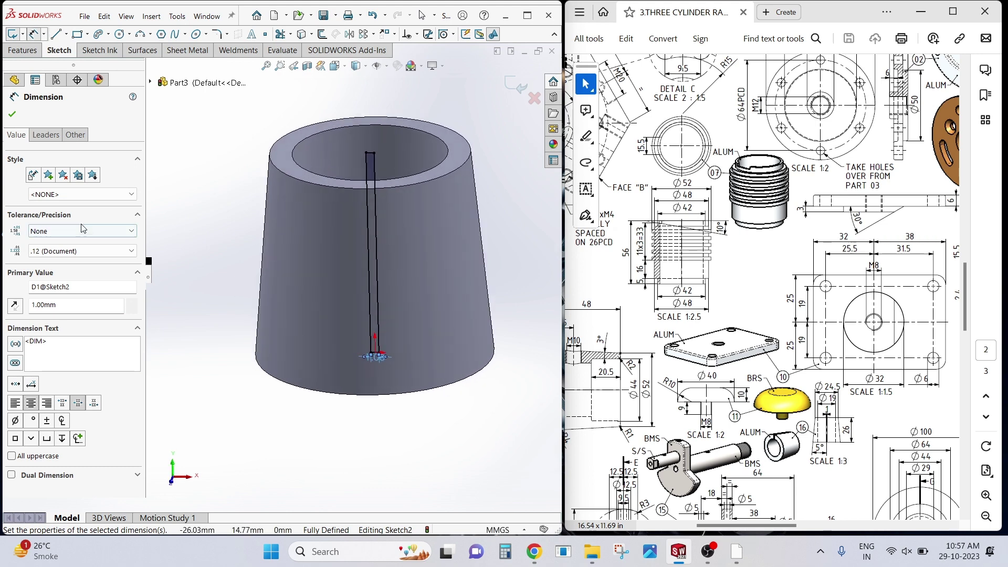
{"action": "left_click", "coordinate": [12, 114]}
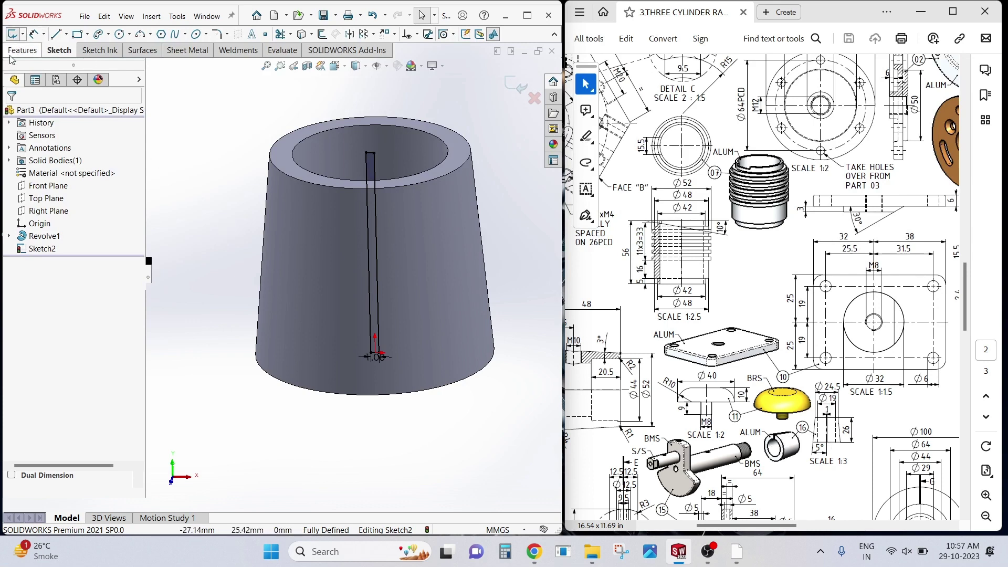
Extrude-cut the 1 mm slot sketch Through All in the reversed direction, splitting the sleeve.
{"action": "left_click", "coordinate": [30, 55]}
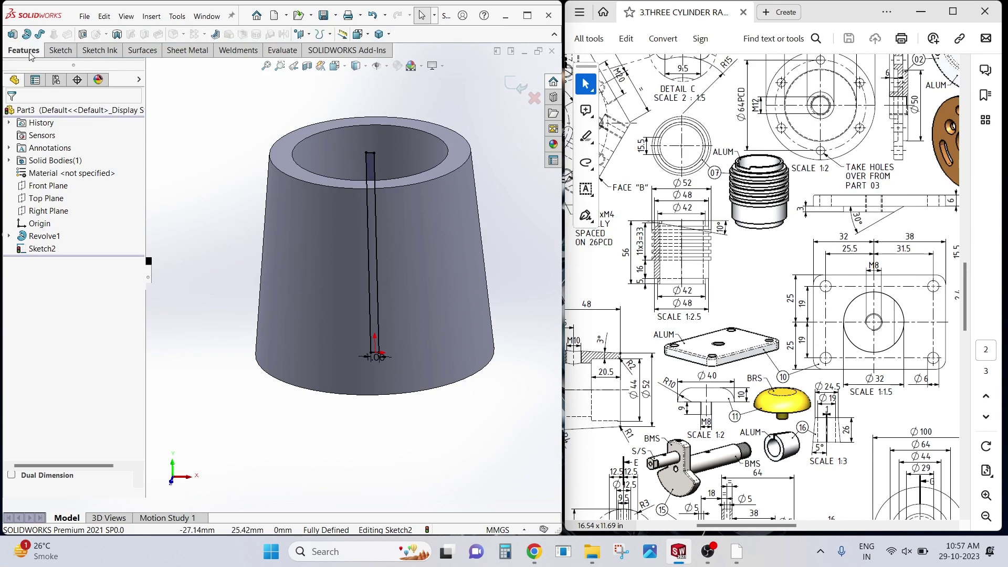
{"action": "left_click", "coordinate": [29, 35]}
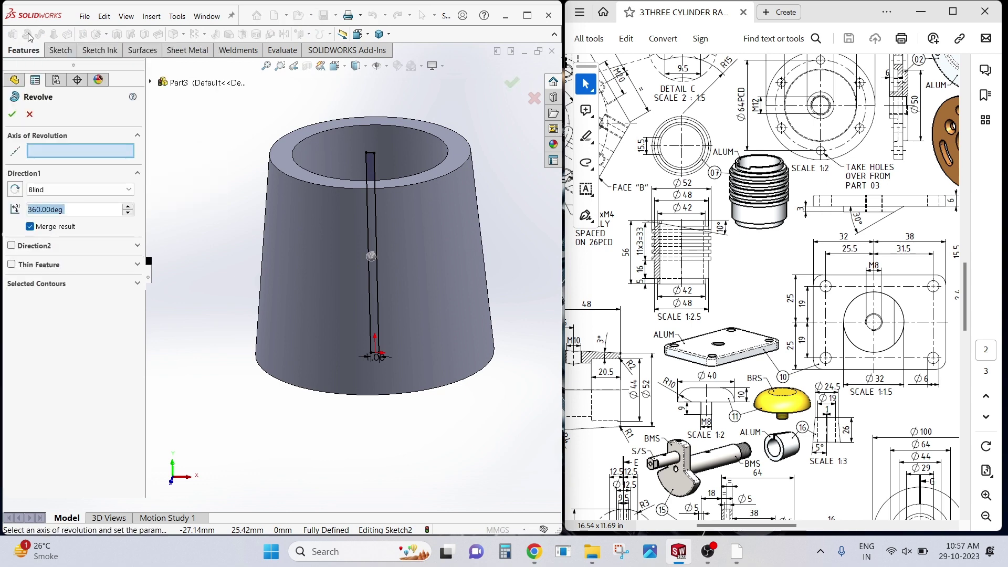
{"action": "left_click", "coordinate": [12, 114]}
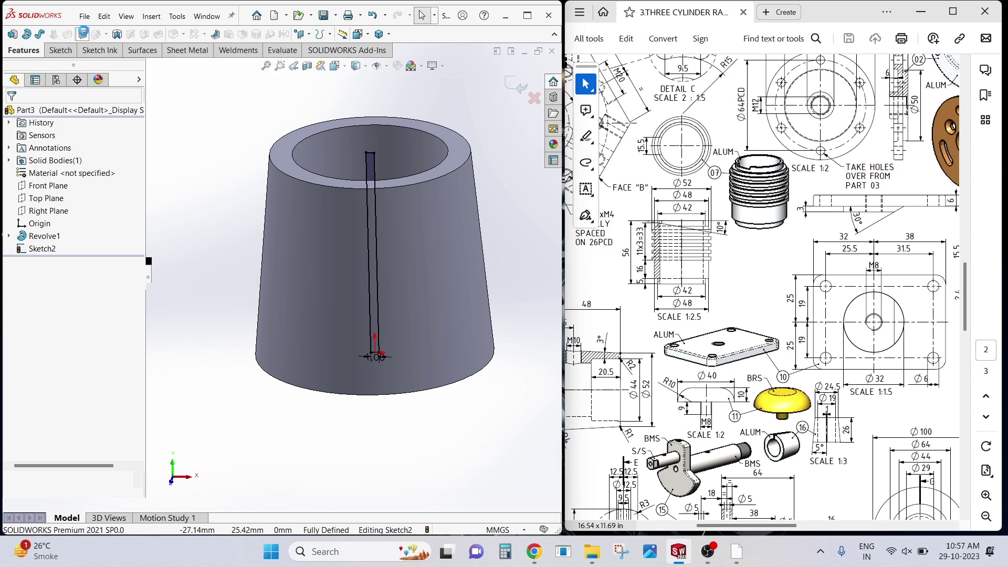
{"action": "left_click", "coordinate": [83, 34]}
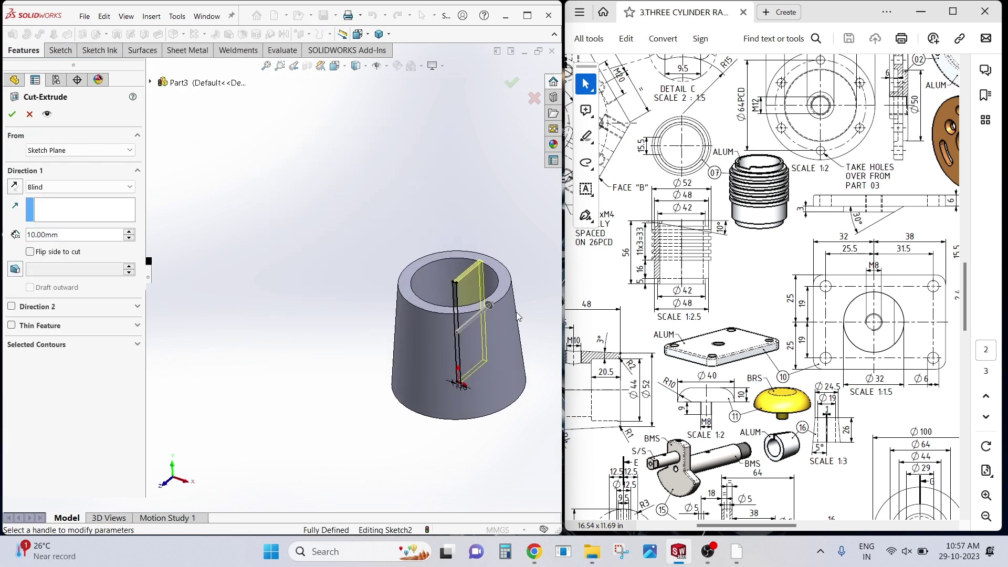
{"action": "left_click", "coordinate": [16, 182]}
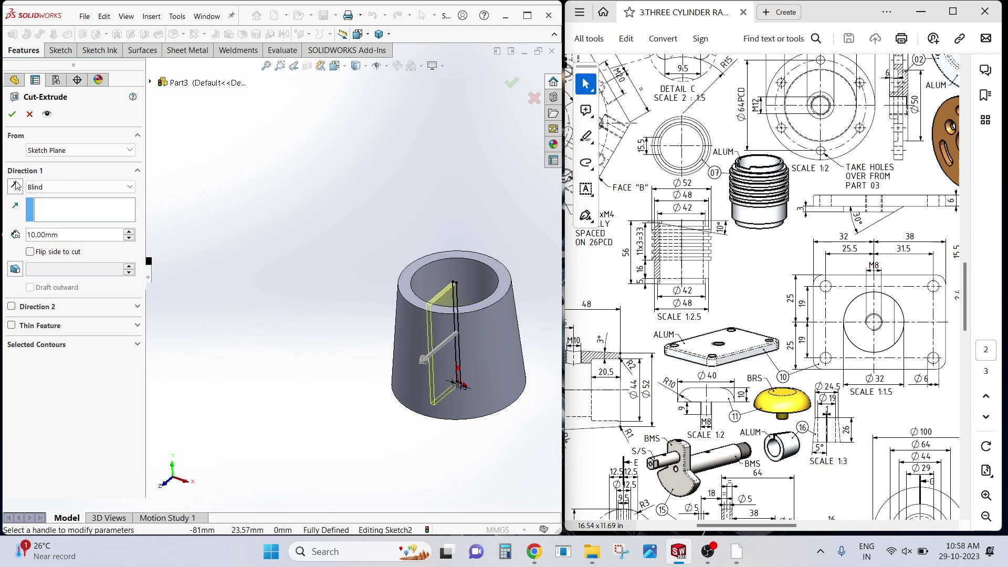
{"action": "left_click", "coordinate": [131, 187]}
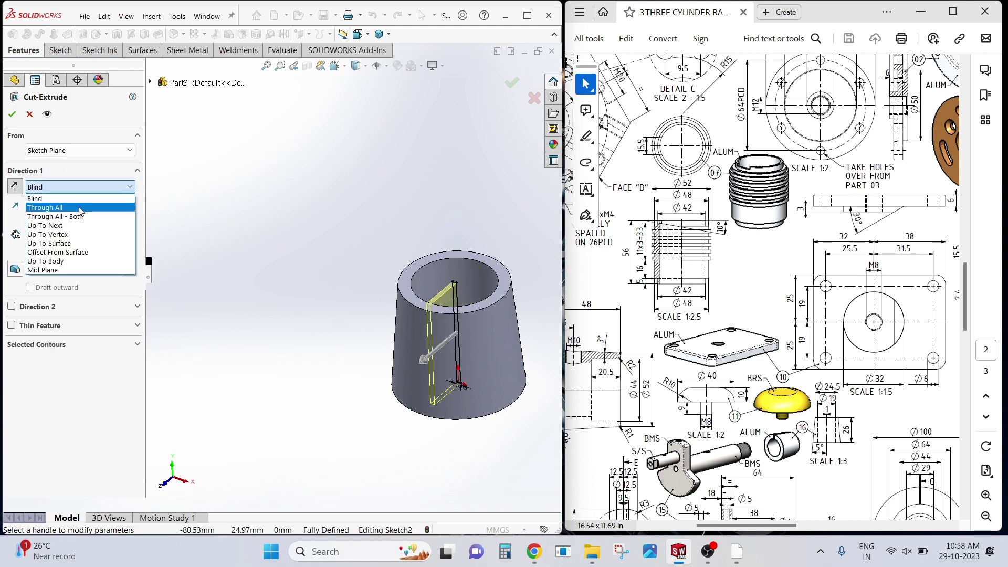
{"action": "left_click", "coordinate": [80, 209]}
{"action": "left_click", "coordinate": [15, 117]}
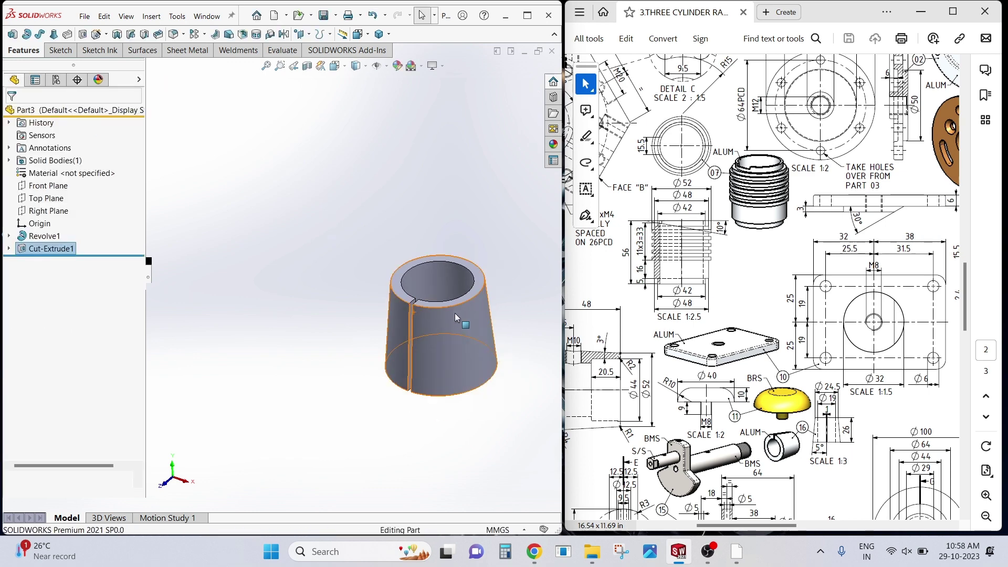
{"action": "mouse_move", "coordinate": [455, 312]}
{"action": "middle_mouse_down"}
{"action": "mouse_move", "coordinate": [342, 226]}
{"action": "mouse_move", "coordinate": [247, 356]}
{"action": "mouse_move", "coordinate": [258, 361]}
{"action": "mouse_move", "coordinate": [274, 441]}
{"action": "mouse_move", "coordinate": [202, 487]}
{"action": "mouse_move", "coordinate": [200, 357]}
{"action": "mouse_move", "coordinate": [305, 314]}
{"action": "mouse_move", "coordinate": [386, 234]}
{"action": "mouse_move", "coordinate": [326, 285]}
{"action": "middle_mouse_up"}
{"action": "key", "text": "Escape"}
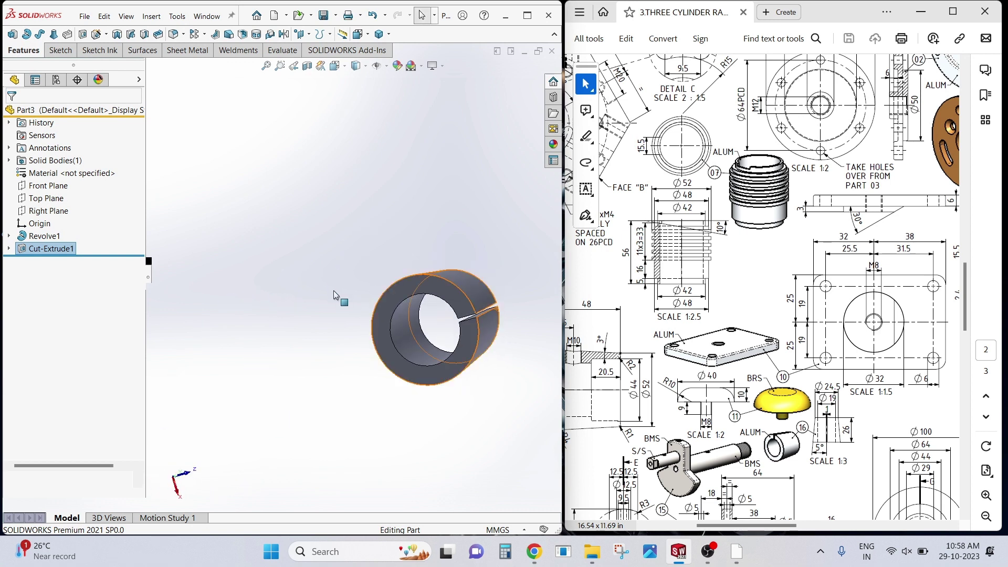